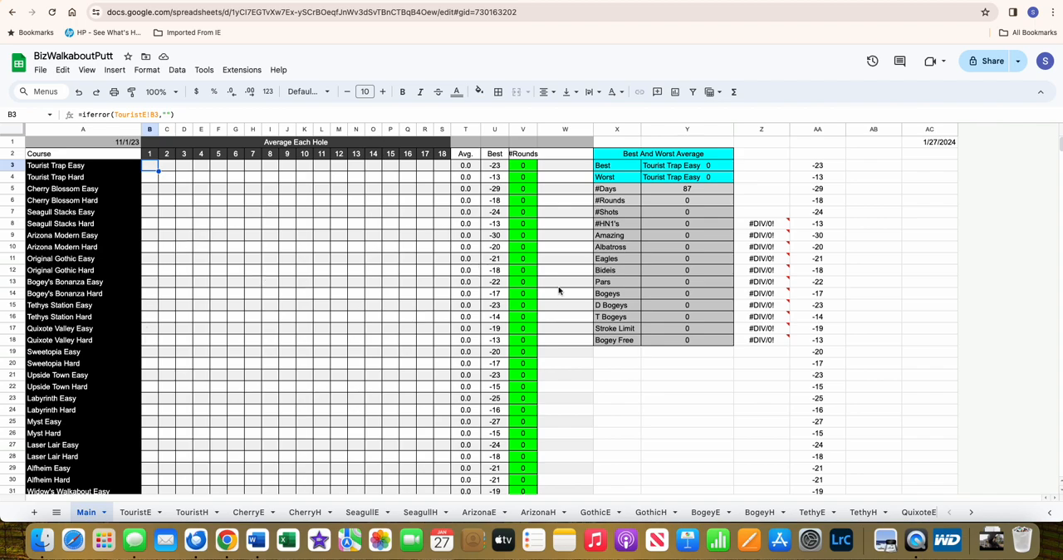
- Compare the stored best scores in column AA with the course list on the Main sheet, down to the last course
{"action": "right_click", "coordinate": [94, 513]}
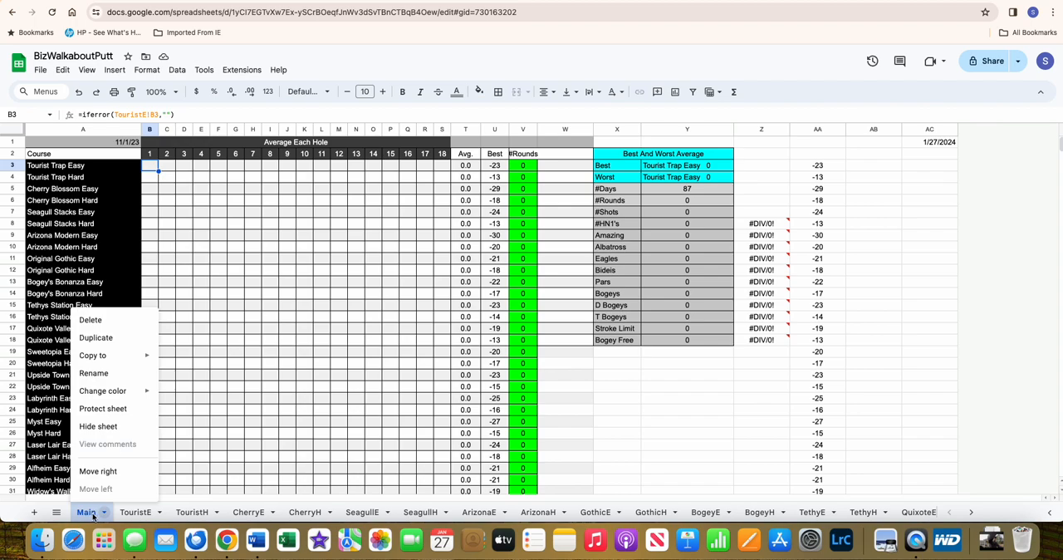
{"action": "left_click", "coordinate": [91, 515]}
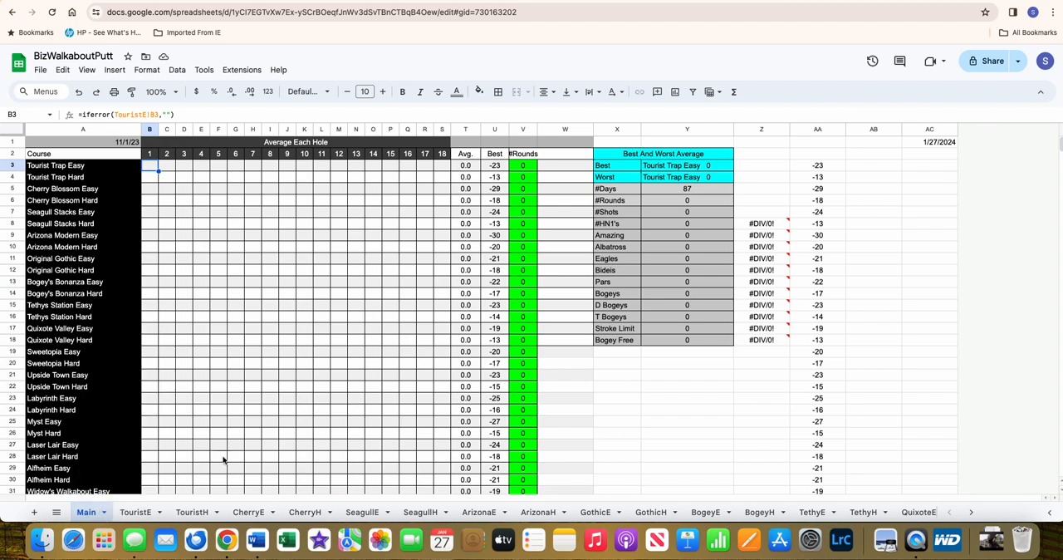
{"action": "left_click", "coordinate": [817, 166]}
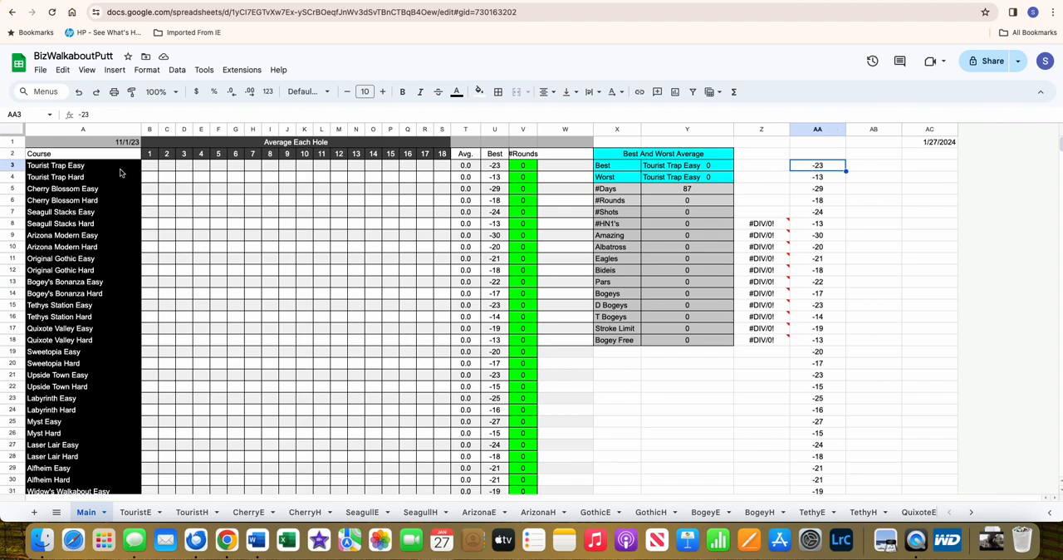
{"action": "left_click", "coordinate": [76, 168]}
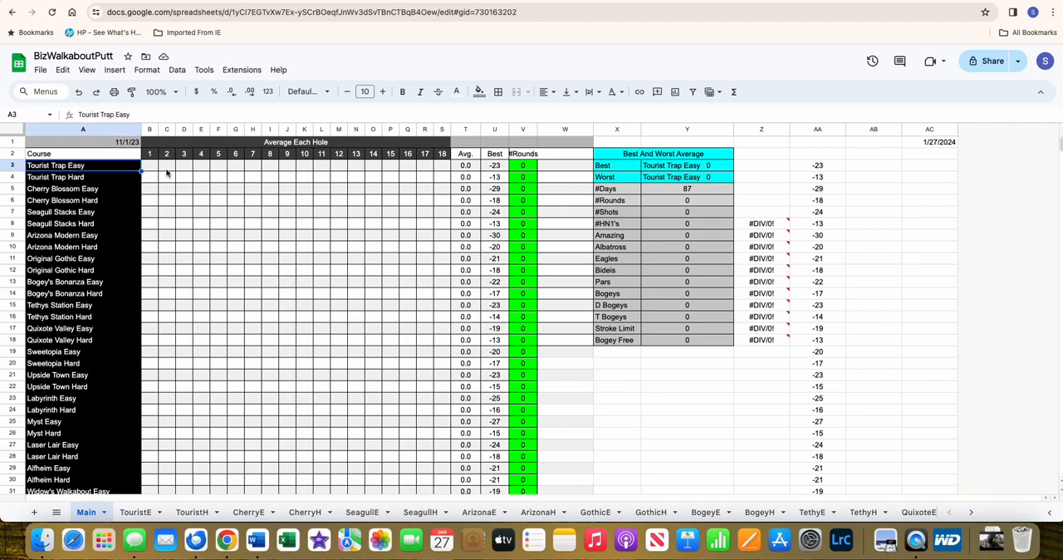
{"action": "left_click", "coordinate": [814, 168]}
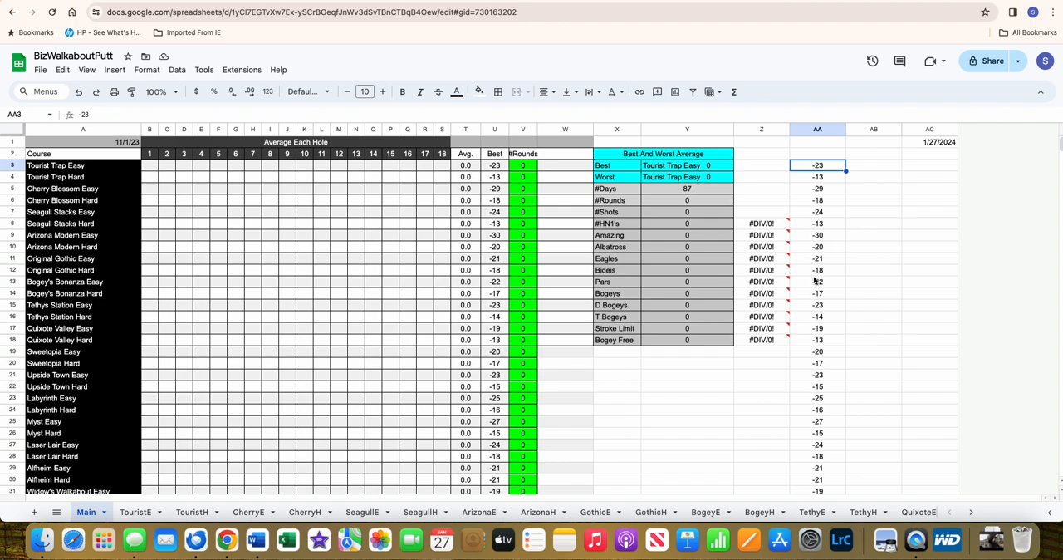
{"action": "scroll", "coordinate": [818, 283], "scroll_direction": "down", "scroll_amount": 10}
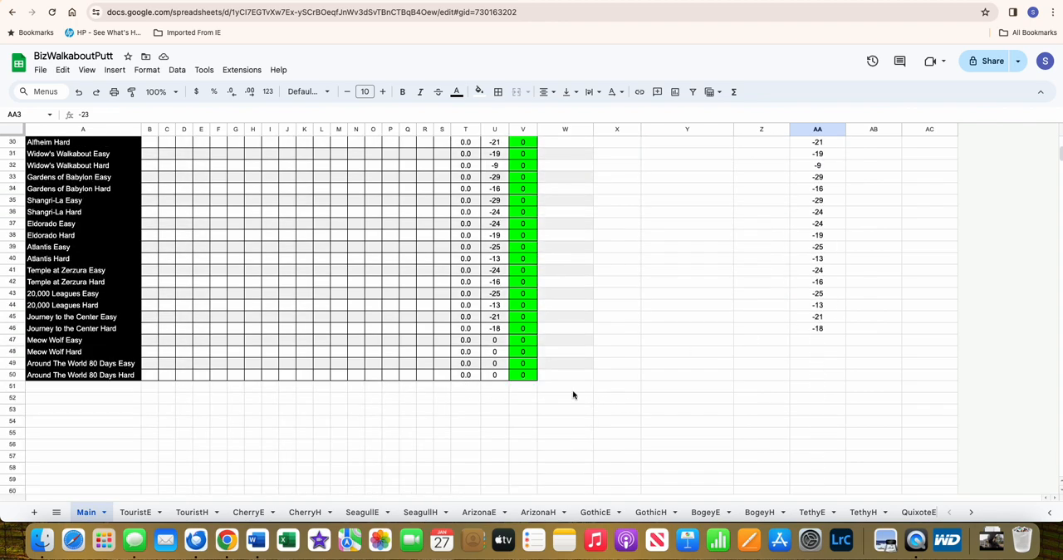
{"action": "scroll", "coordinate": [694, 378], "scroll_direction": "up", "scroll_amount": 10}
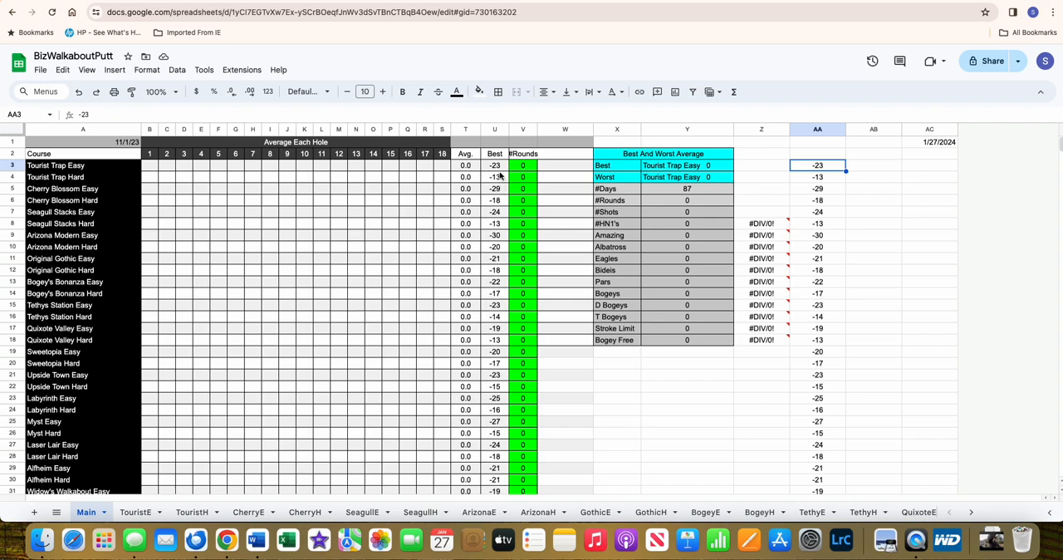
- Inspect the Best, #Rounds, per-hole average and Avg. formulas for Tourist Trap Easy
{"action": "mouse_move", "coordinate": [498, 168]}
{"action": "left_mouse_down"}
{"action": "mouse_move", "coordinate": [496, 341]}
{"action": "mouse_move", "coordinate": [499, 171]}
{"action": "left_mouse_up"}
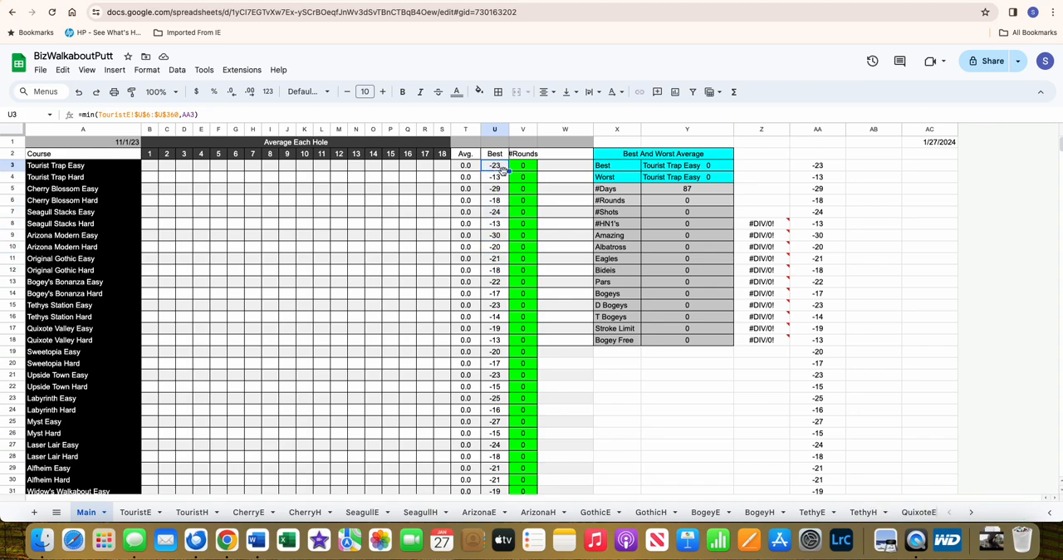
{"action": "left_click", "coordinate": [524, 169]}
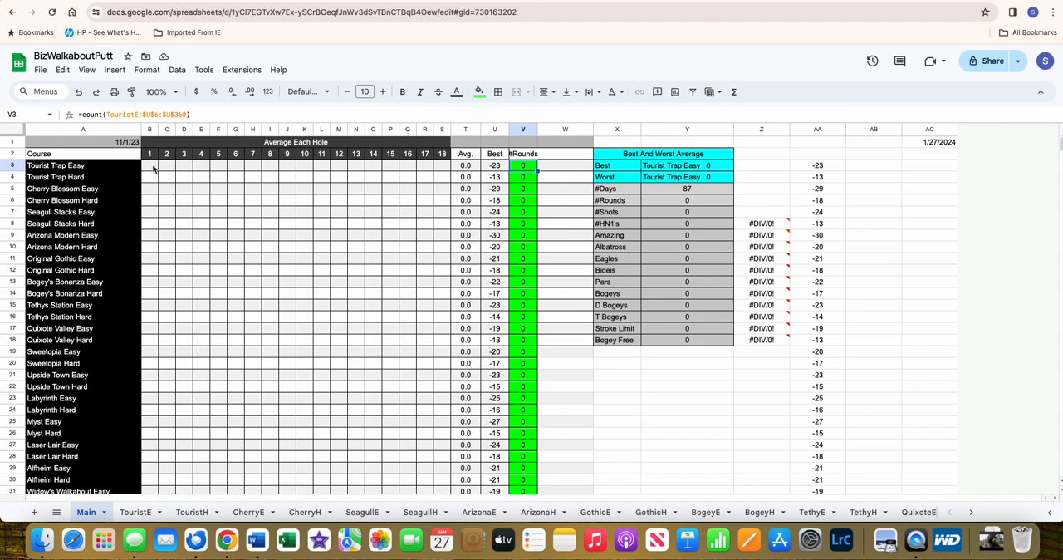
{"action": "left_click_drag", "start_coordinate": [153, 169], "coordinate": [447, 171]}
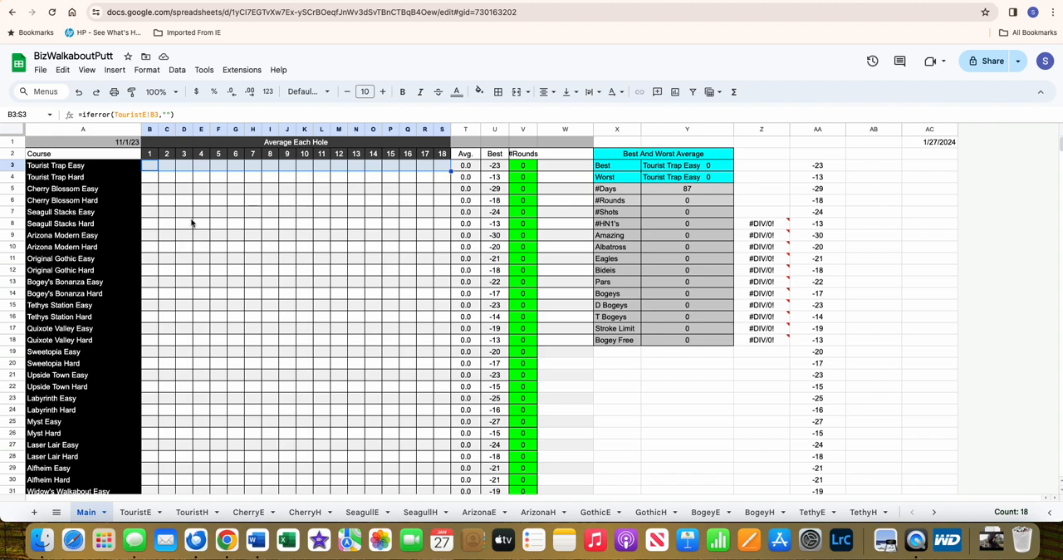
{"action": "left_click", "coordinate": [152, 167]}
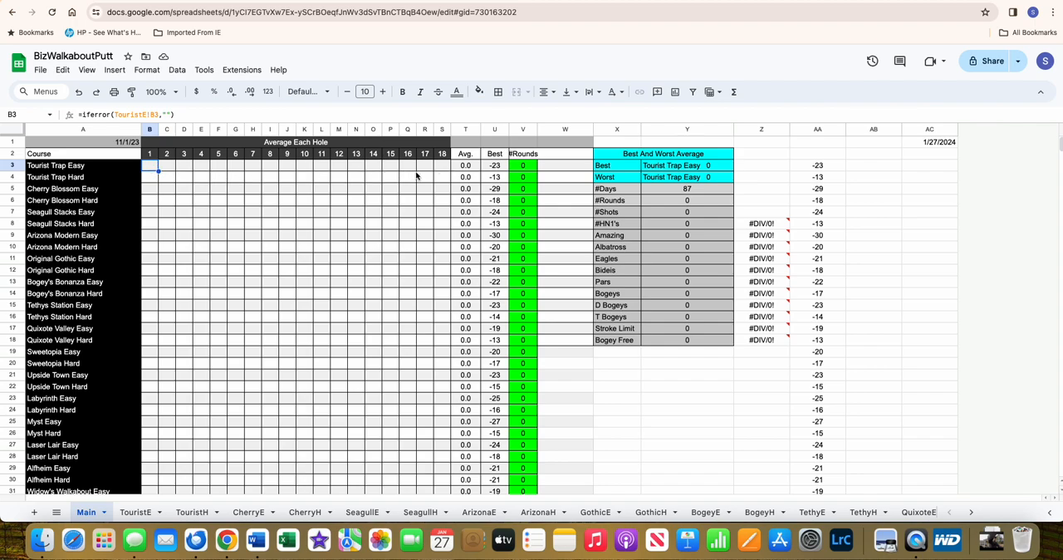
{"action": "left_click", "coordinate": [465, 169]}
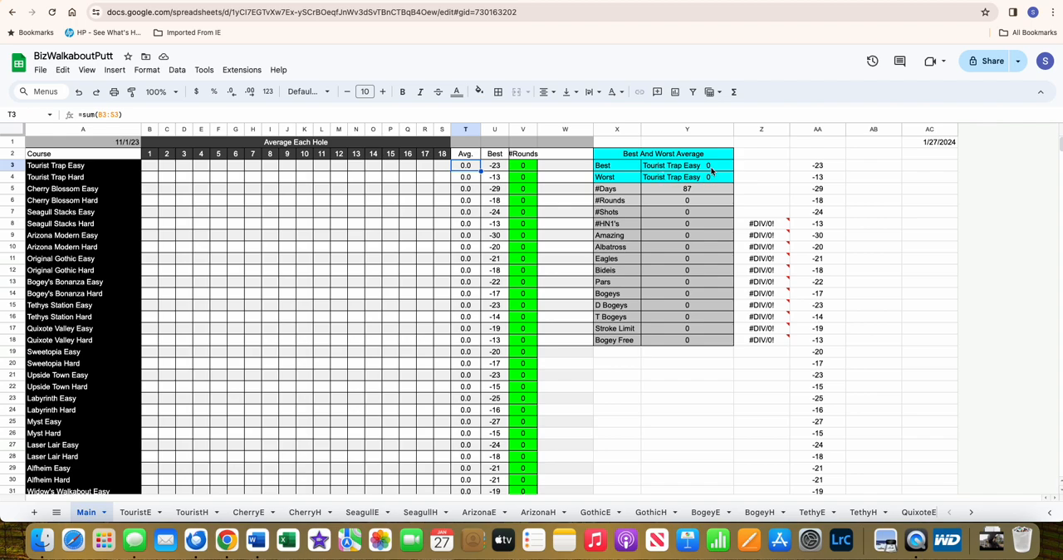
- Inspect the best-average and #Days formulas in the summary table, plus the start date in A1 and current date in AC1
{"action": "left_click", "coordinate": [686, 166]}
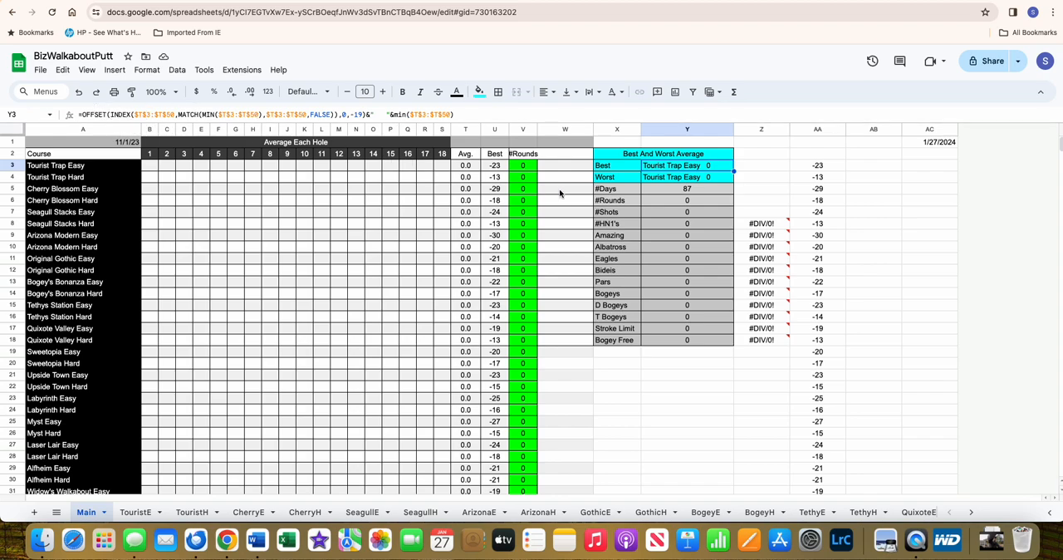
{"action": "left_click", "coordinate": [679, 193]}
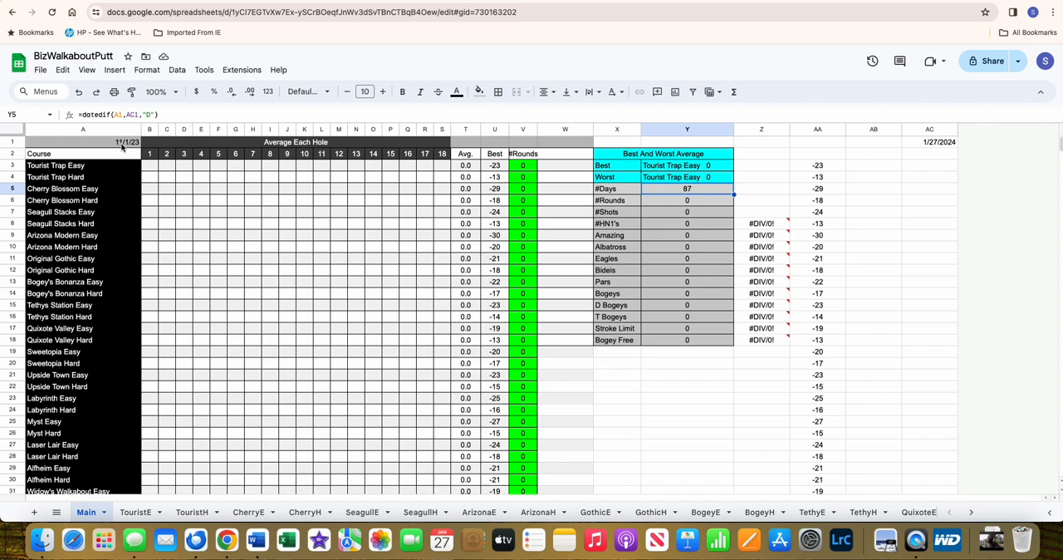
{"action": "left_click", "coordinate": [122, 147]}
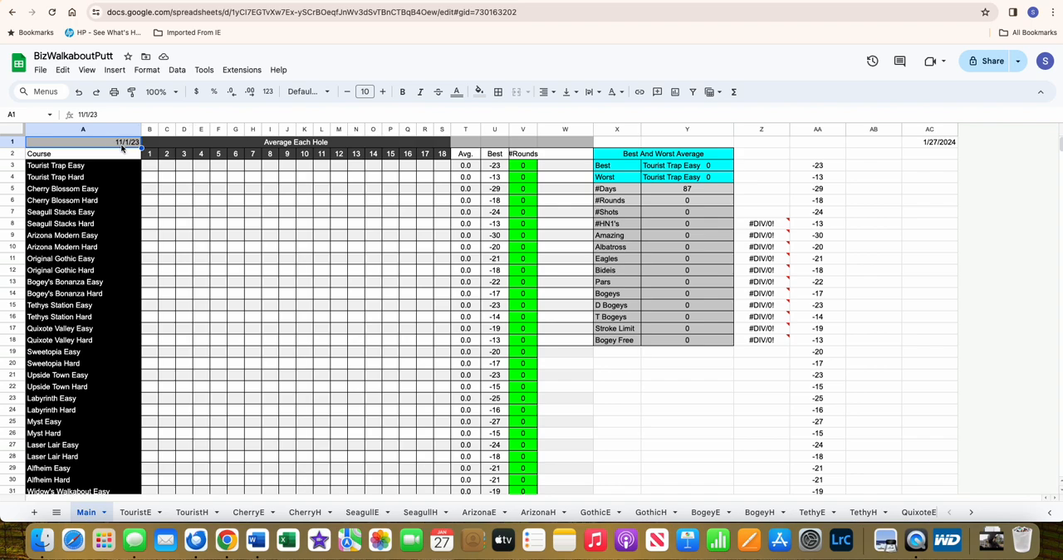
{"action": "left_click", "coordinate": [941, 146]}
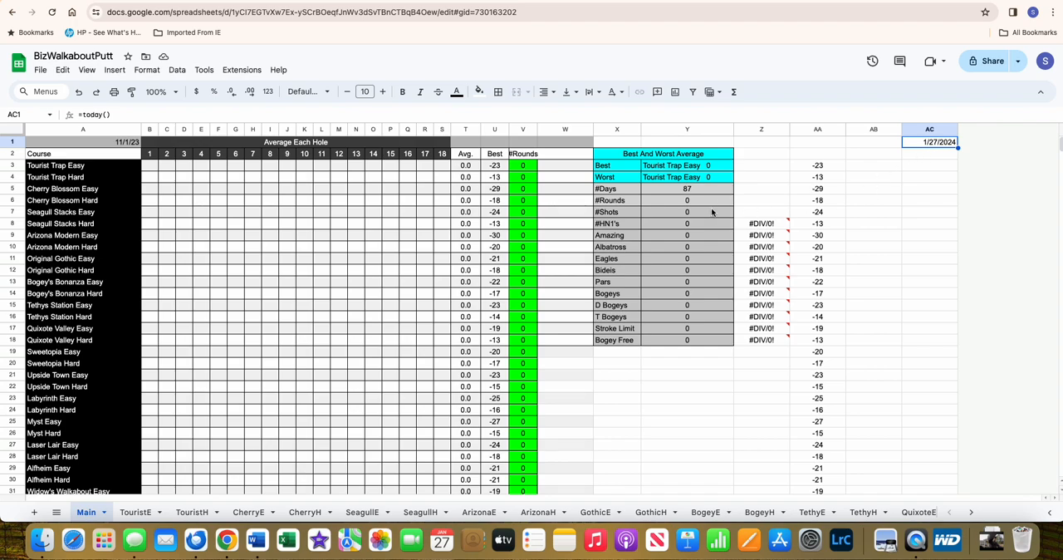
- Inspect the summary formulas for #Rounds, #Shots, #HN1's, Amazing and Bogey Free
{"action": "left_click", "coordinate": [680, 202]}
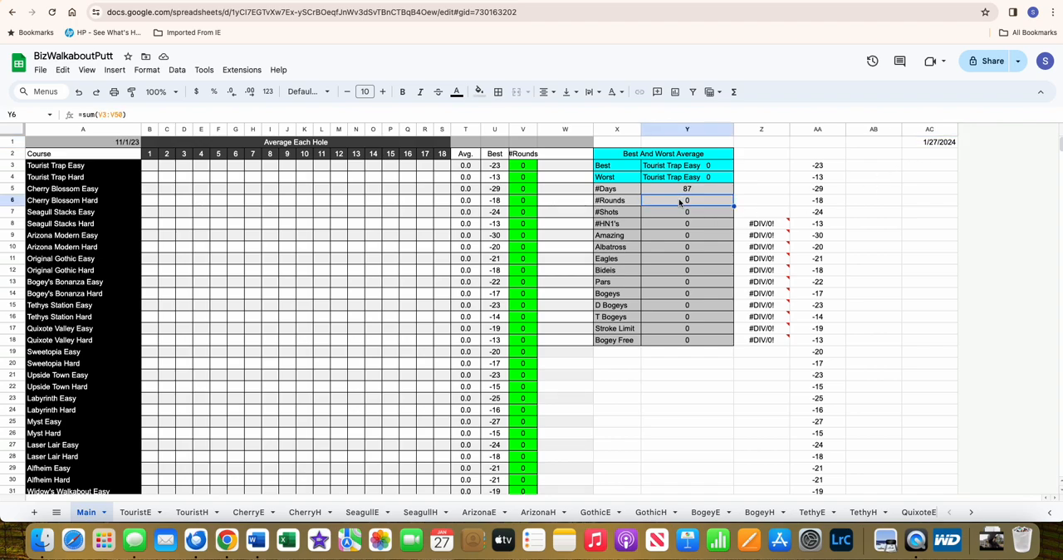
{"action": "left_click", "coordinate": [679, 214]}
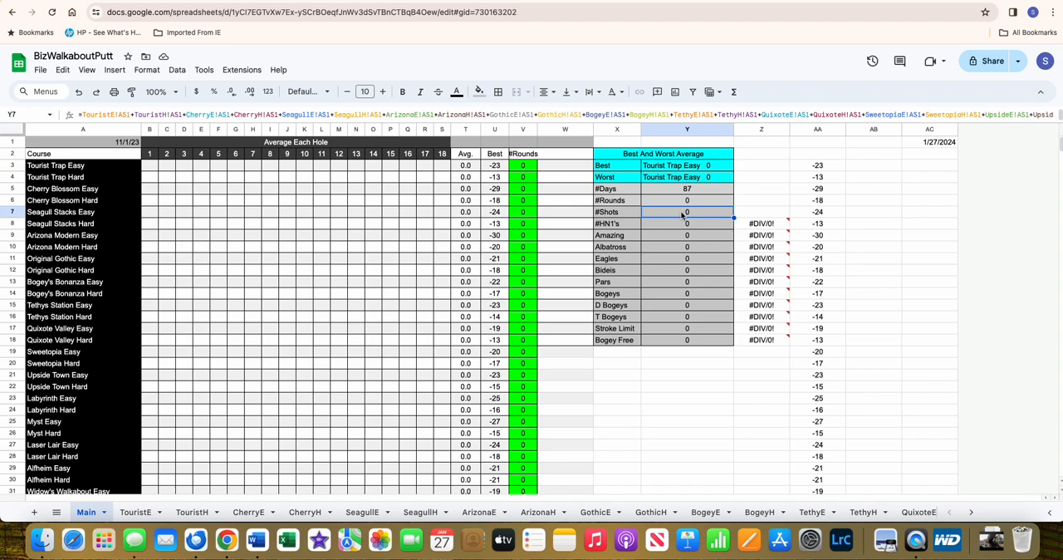
{"action": "left_click", "coordinate": [686, 225]}
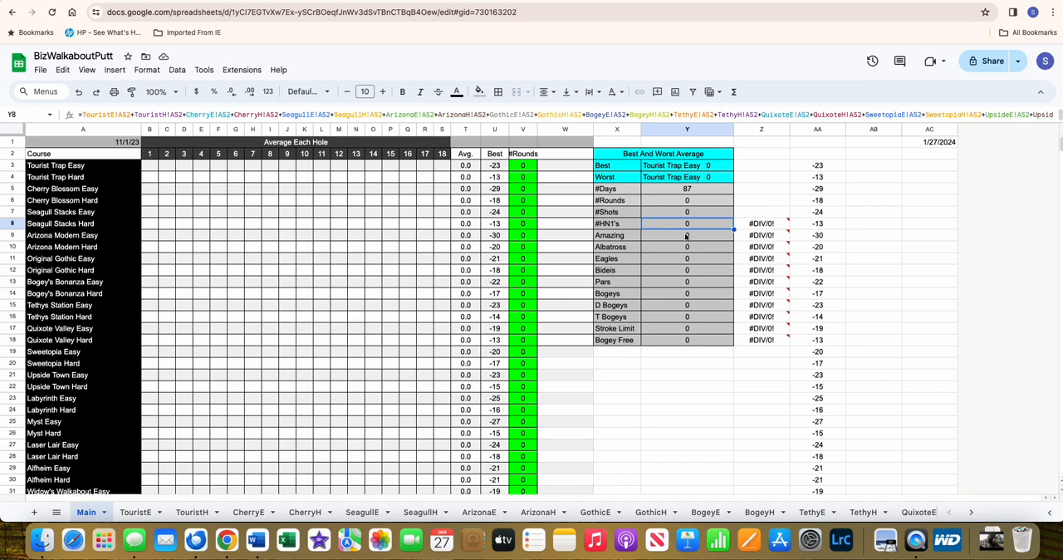
{"action": "left_click", "coordinate": [686, 237]}
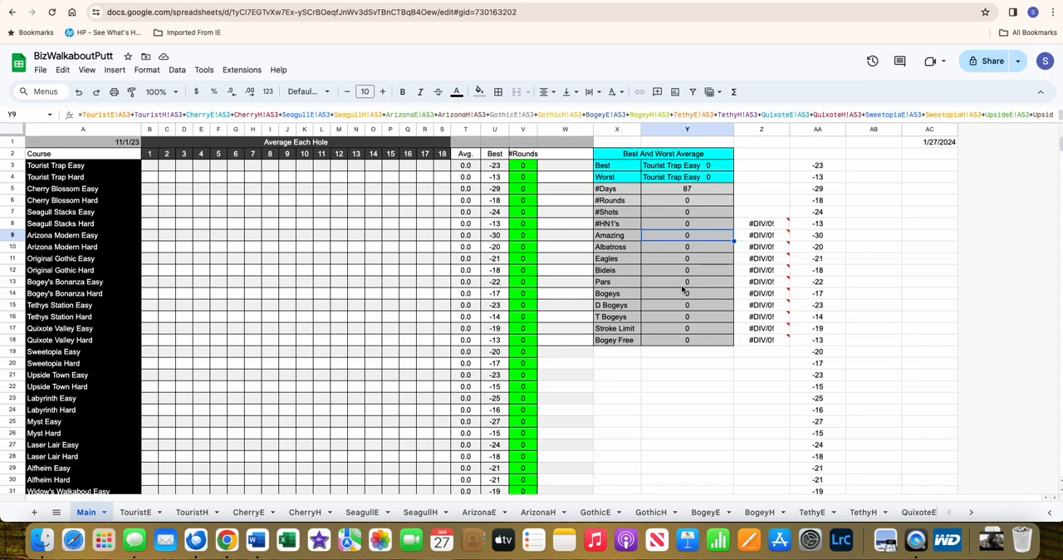
{"action": "left_click", "coordinate": [685, 340]}
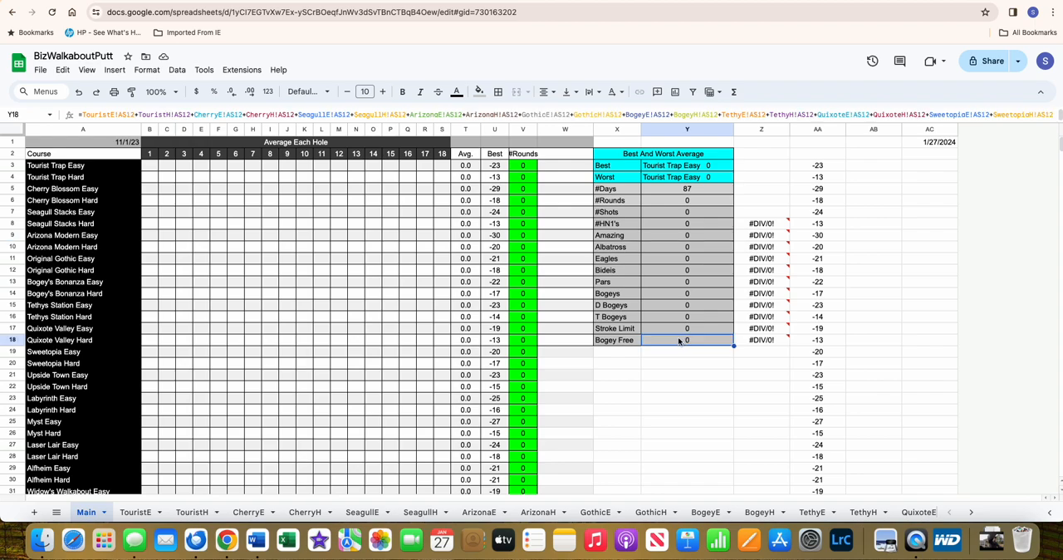
- Inspect the ratio formulas in column Z for #HN1's and Bogey Free beside their totals
{"action": "left_click", "coordinate": [760, 225]}
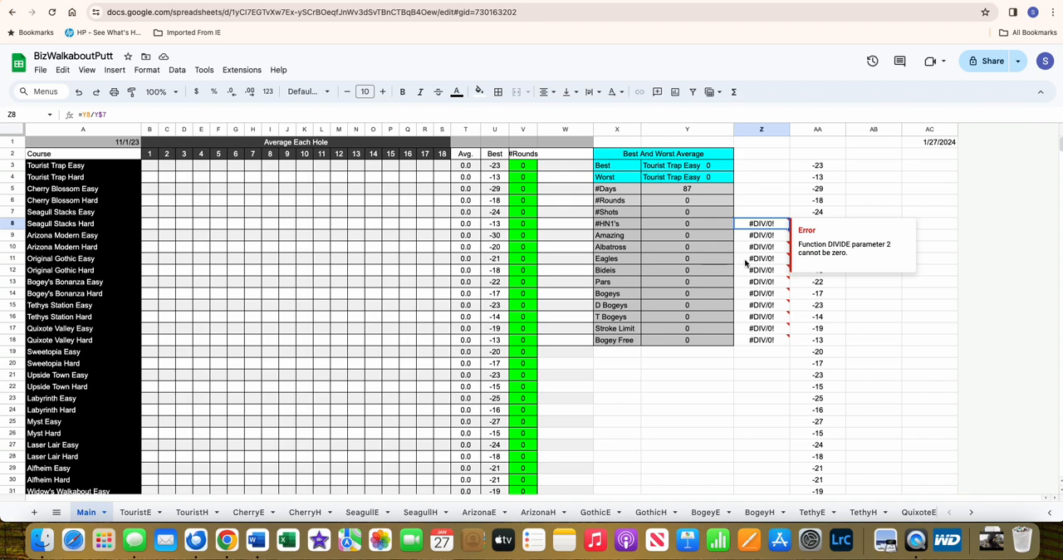
{"action": "mouse_move", "coordinate": [760, 307]}
{"action": "mouse_move", "coordinate": [750, 260]}
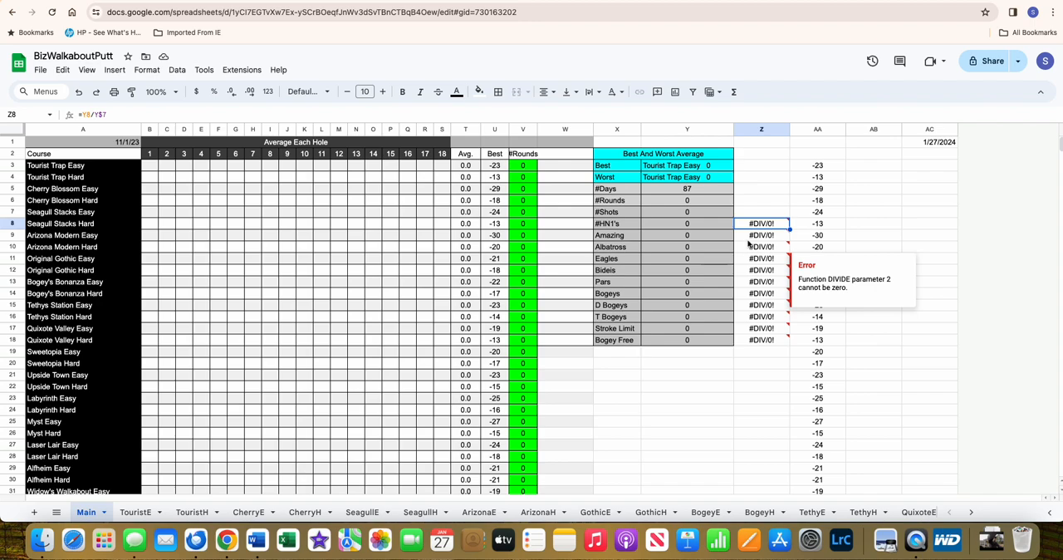
{"action": "left_click", "coordinate": [688, 340]}
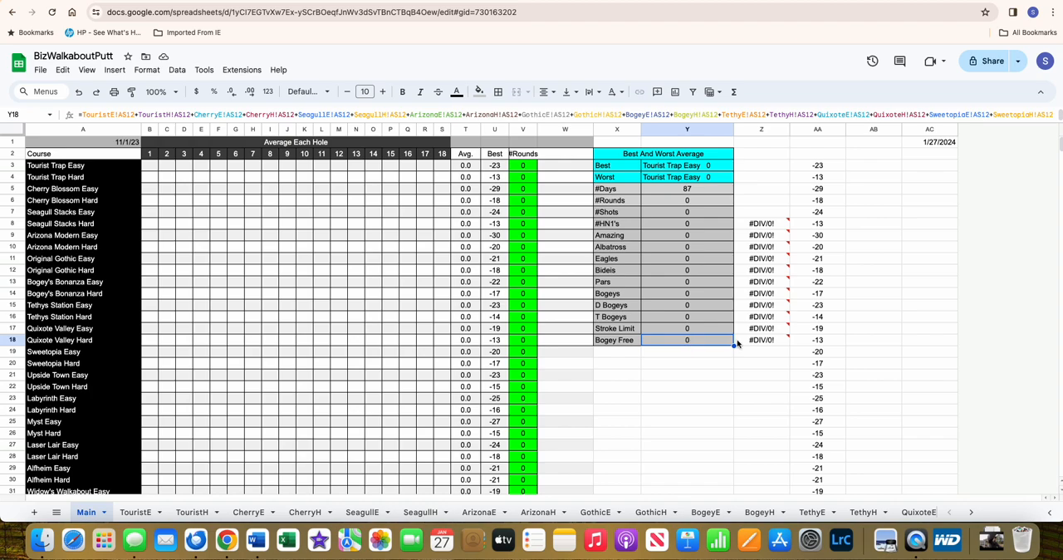
{"action": "left_click", "coordinate": [764, 344]}
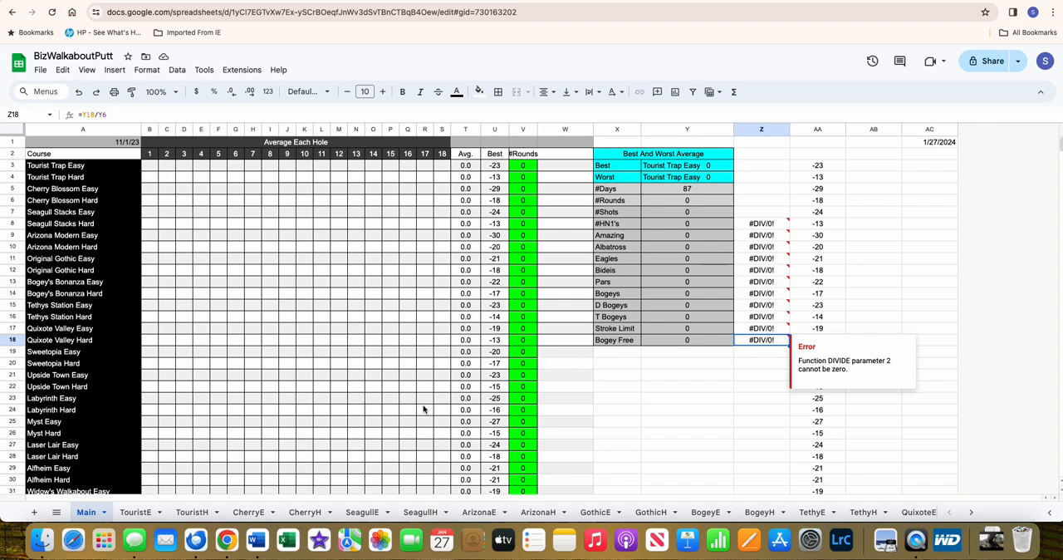
- Open the TouristE sheet and look through the list of course sheets up to AroundH
{"action": "left_click", "coordinate": [137, 512]}
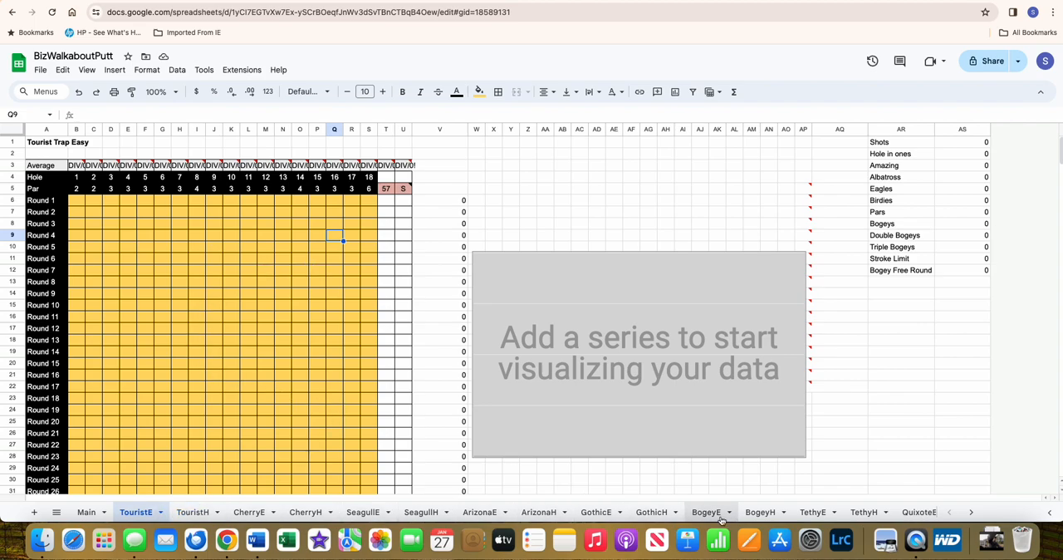
{"action": "left_click", "coordinate": [971, 512]}
{"action": "left_click", "coordinate": [971, 512]}
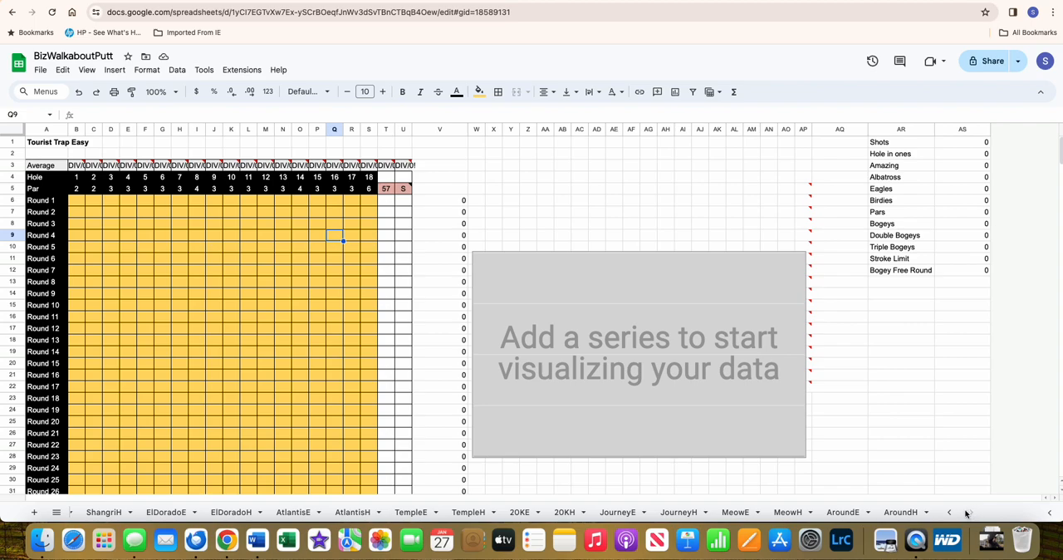
{"action": "left_click", "coordinate": [948, 512]}
{"action": "left_click", "coordinate": [948, 513]}
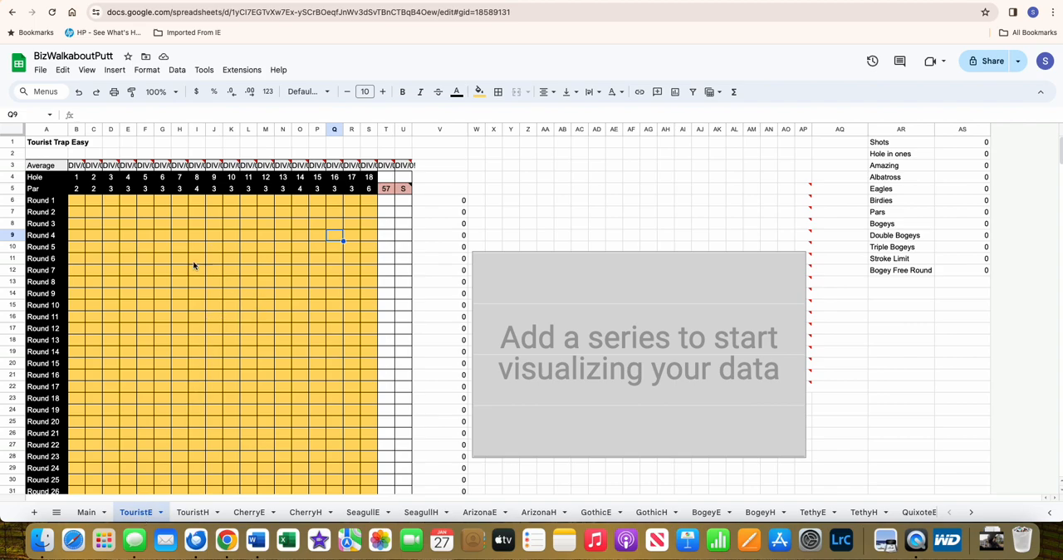
- Enter the Round 1 scores: 2, 3, 2 for holes 1–3, 3 for each of holes 4–16, and 1 for holes 17 and 18
{"action": "left_click", "coordinate": [77, 203]}
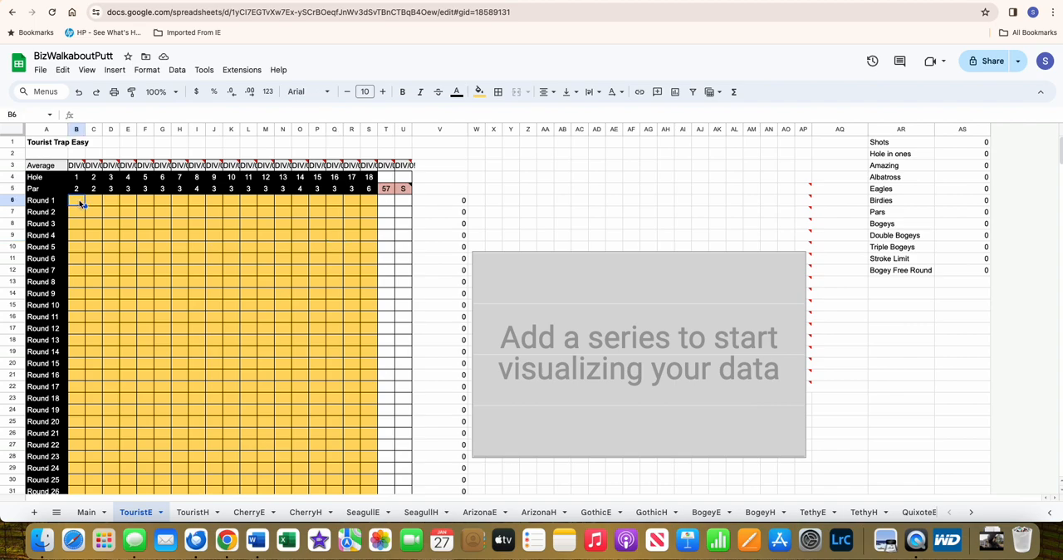
{"action": "left_click_drag", "start_coordinate": [81, 203], "coordinate": [362, 289]}
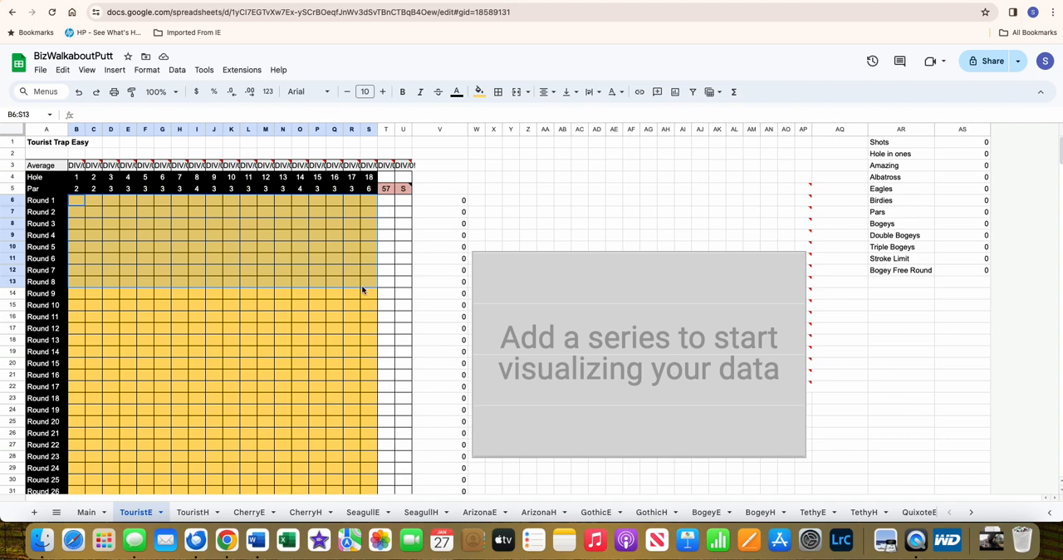
{"action": "left_click", "coordinate": [80, 204]}
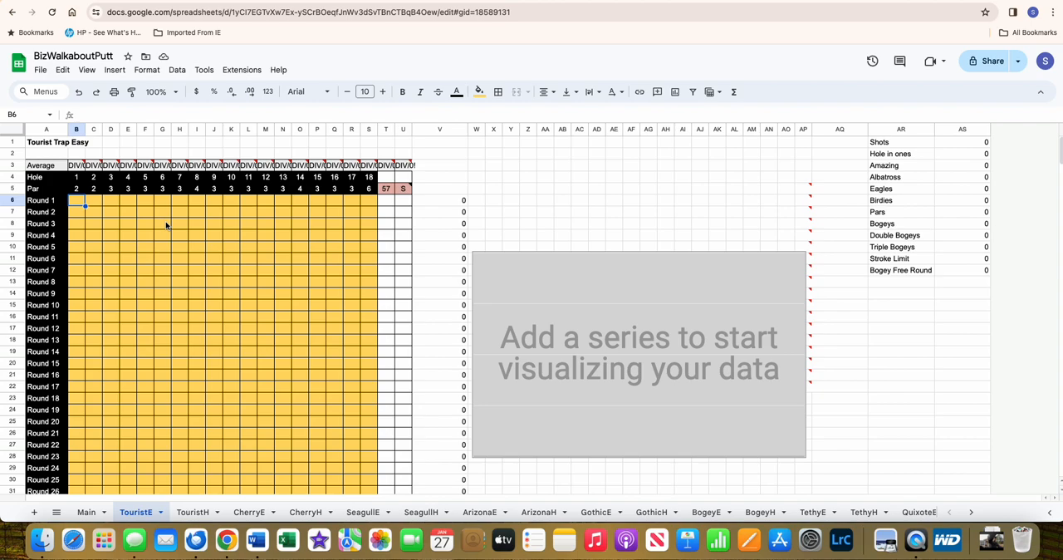
{"action": "type", "text": "23"}
{"action": "key", "text": "Tab"}
{"action": "type", "text": "3"}
{"action": "key", "text": "Tab"}
{"action": "type", "text": "2"}
{"action": "key", "text": "Tab"}
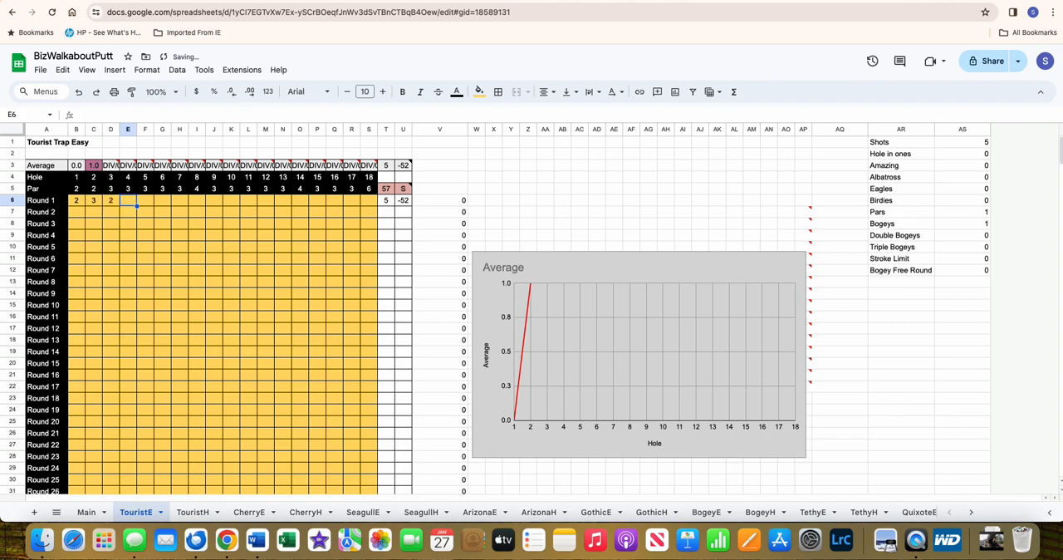
{"action": "type", "text": "3\t3\t3\t3\t3\t3\t3\t3\t3\t3\t3\t3\t3"}
{"action": "key", "text": "Tab"}
{"action": "type", "text": "1"}
{"action": "key", "text": "Tab"}
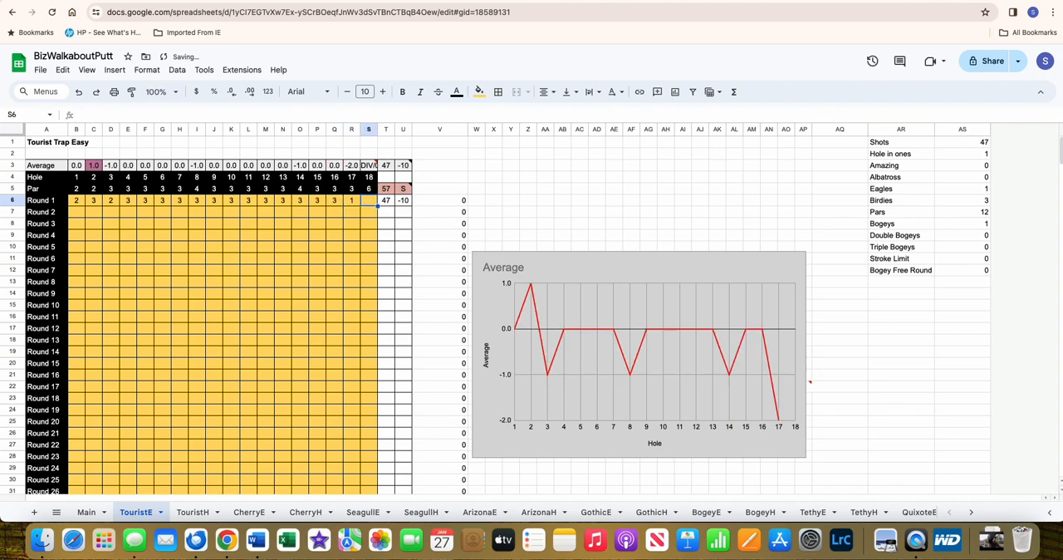
{"action": "type", "text": "1"}
{"action": "key", "text": "Return"}
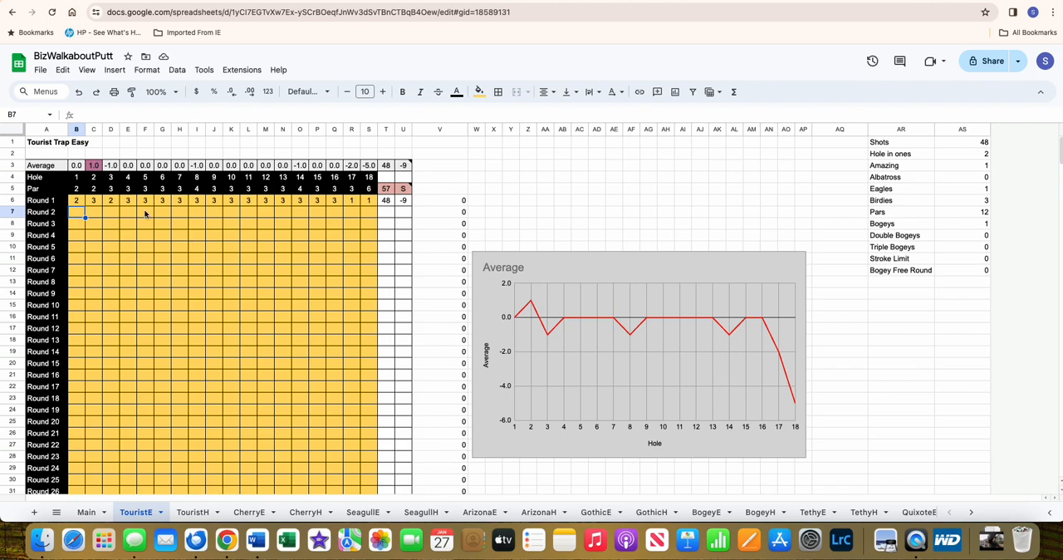
- Review the TouristE shot statistics by selecting the values from Shots to Triple Bogeys
{"action": "left_click", "coordinate": [962, 143]}
{"action": "left_click_drag", "start_coordinate": [962, 143], "coordinate": [990, 249]}
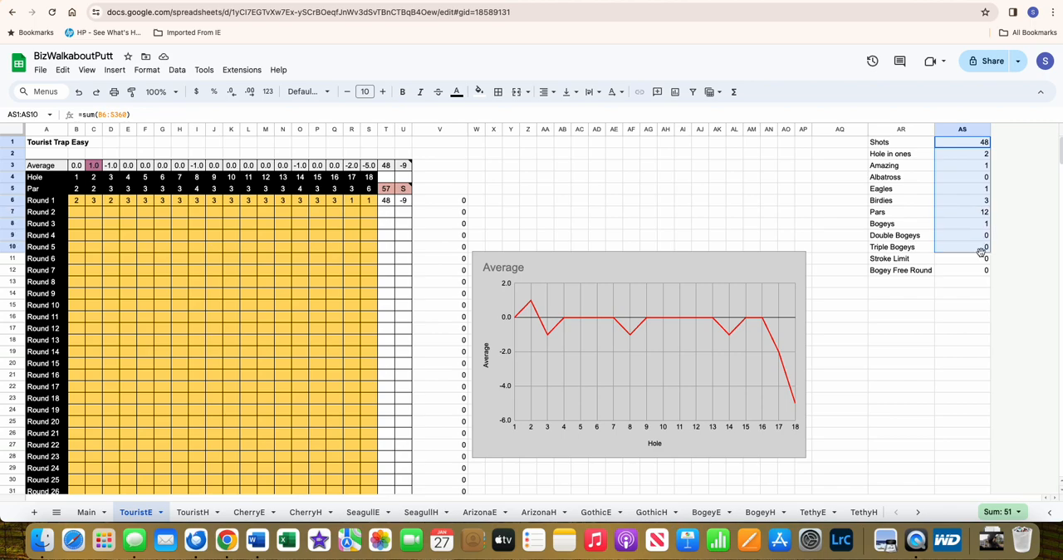
- Inspect the count formulas for Pars, Birdies, Eagles, Amazing and Hole in ones, plus Round 1's bogey-free check in column V
{"action": "left_click", "coordinate": [981, 213]}
{"action": "left_click", "coordinate": [974, 206]}
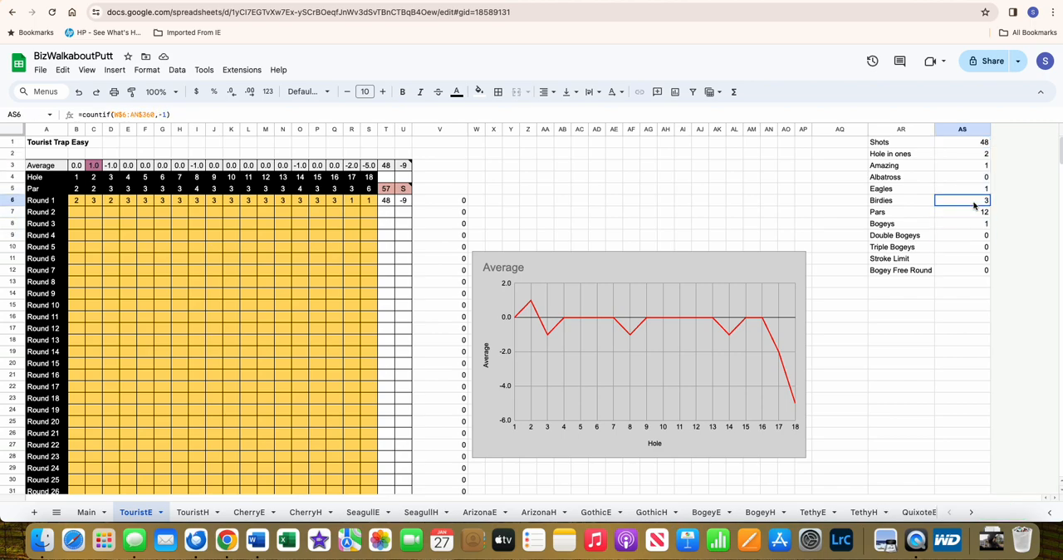
{"action": "left_click", "coordinate": [970, 190]}
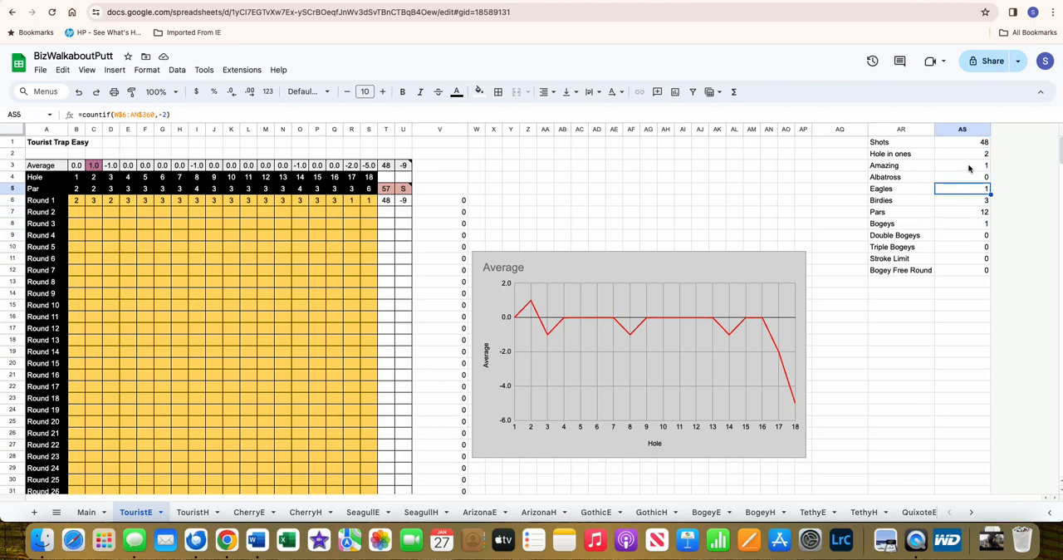
{"action": "left_click", "coordinate": [969, 167]}
{"action": "left_click", "coordinate": [969, 157]}
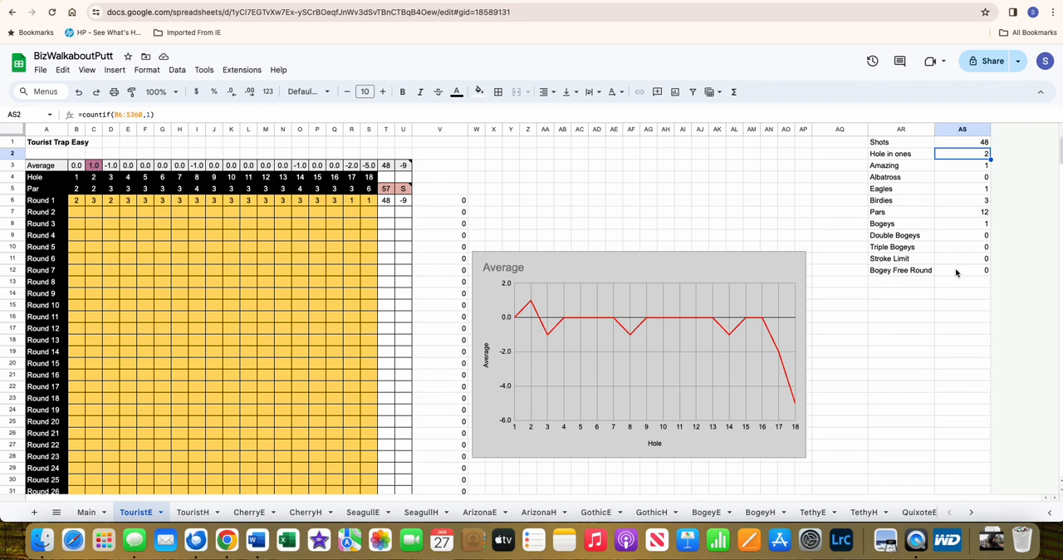
{"action": "left_click", "coordinate": [438, 201]}
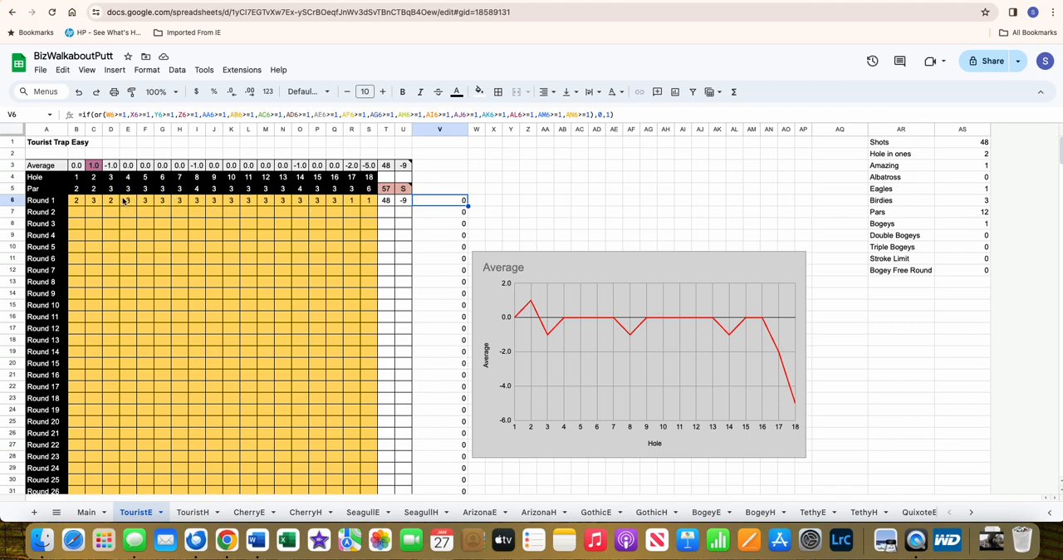
- Change the Round 1 score for hole 2 to 2 and check the Bogey Free Round formula
{"action": "left_click", "coordinate": [95, 201]}
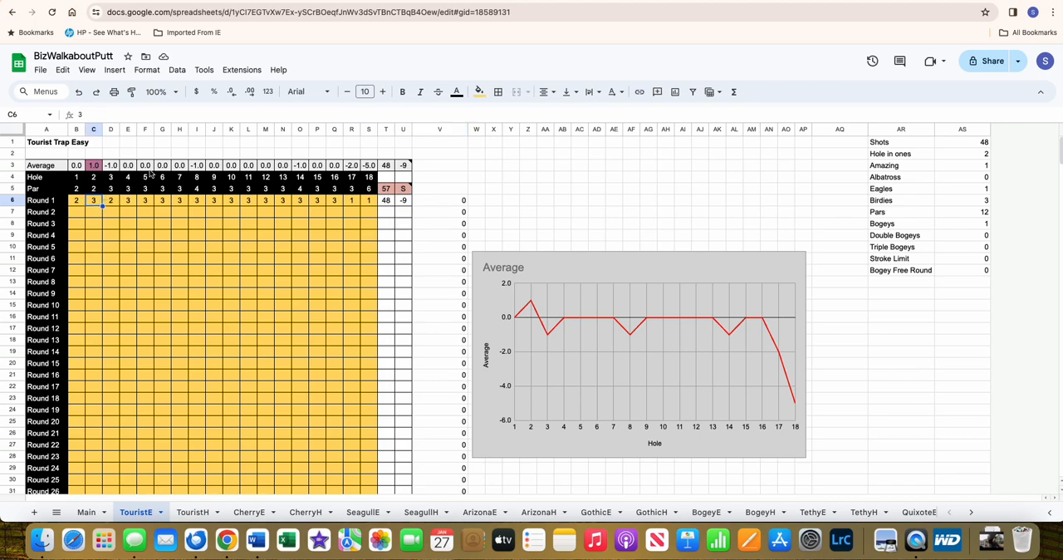
{"action": "type", "text": "2"}
{"action": "key", "text": "Return"}
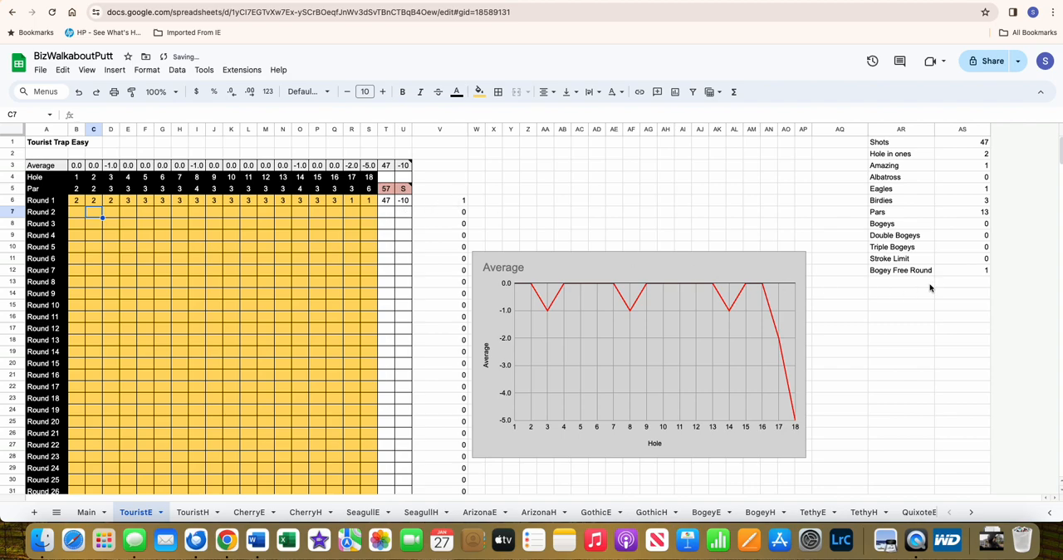
{"action": "left_click", "coordinate": [963, 272]}
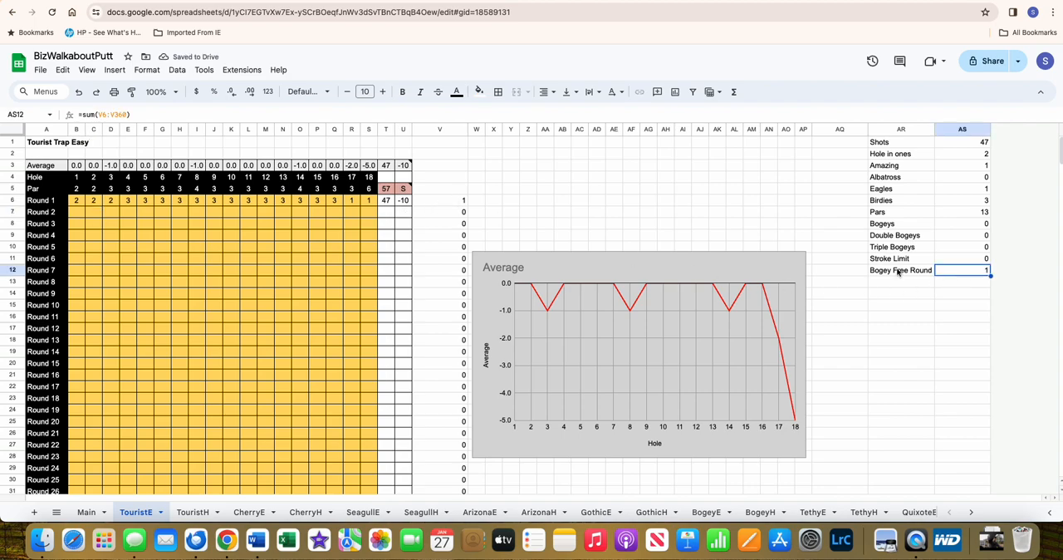
- Review the par values for all 18 holes and set the Round 1 score for hole 4 to 5
{"action": "left_click", "coordinate": [127, 201]}
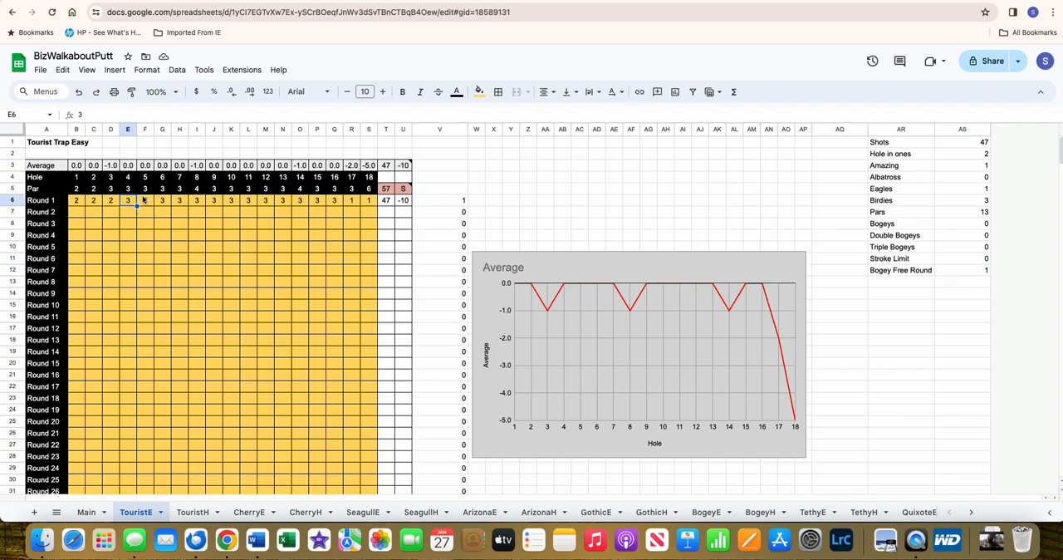
{"action": "left_click_drag", "start_coordinate": [76, 190], "coordinate": [367, 195]}
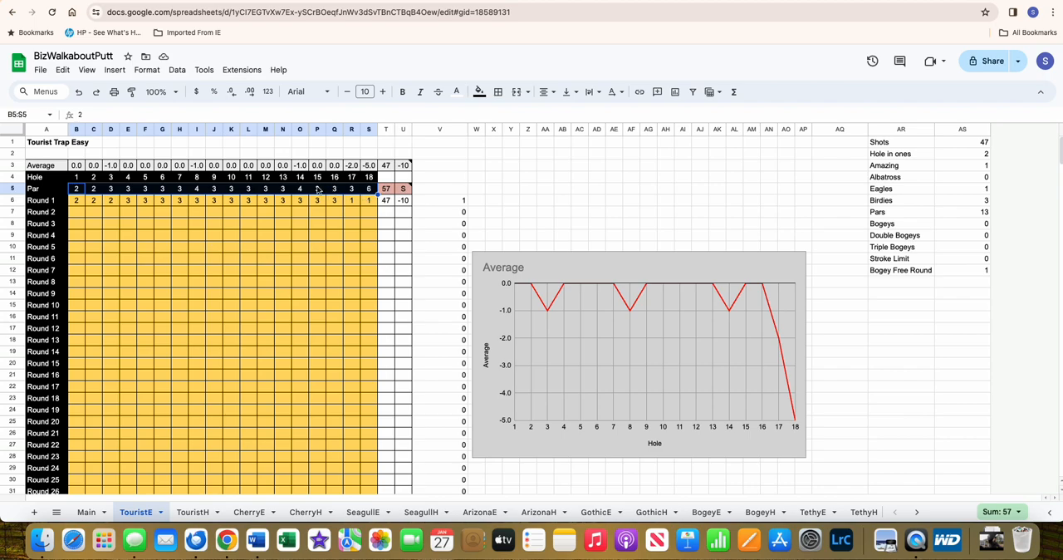
{"action": "left_click", "coordinate": [128, 204]}
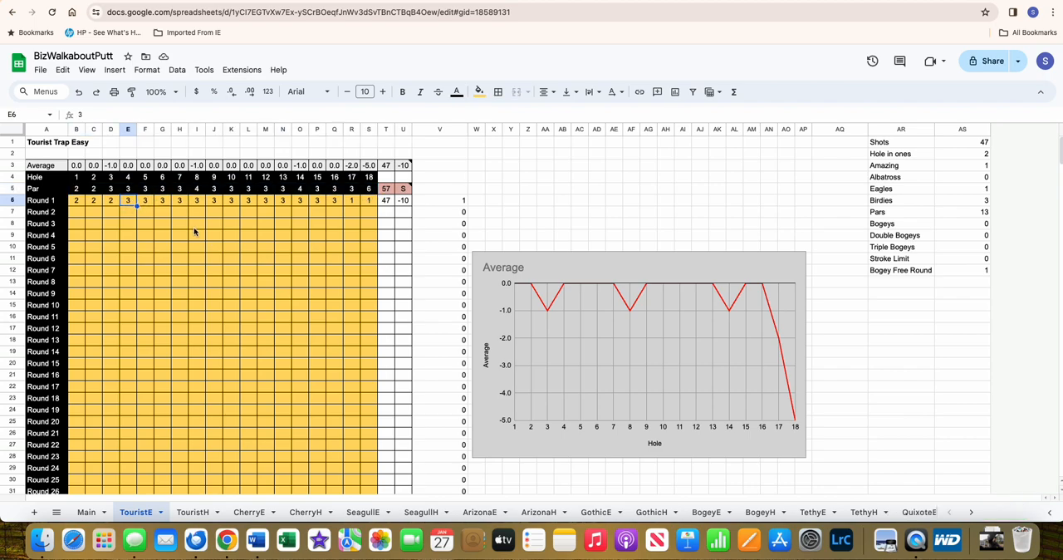
{"action": "type", "text": "5"}
{"action": "key", "text": "Return"}
{"action": "key", "text": "Up"}
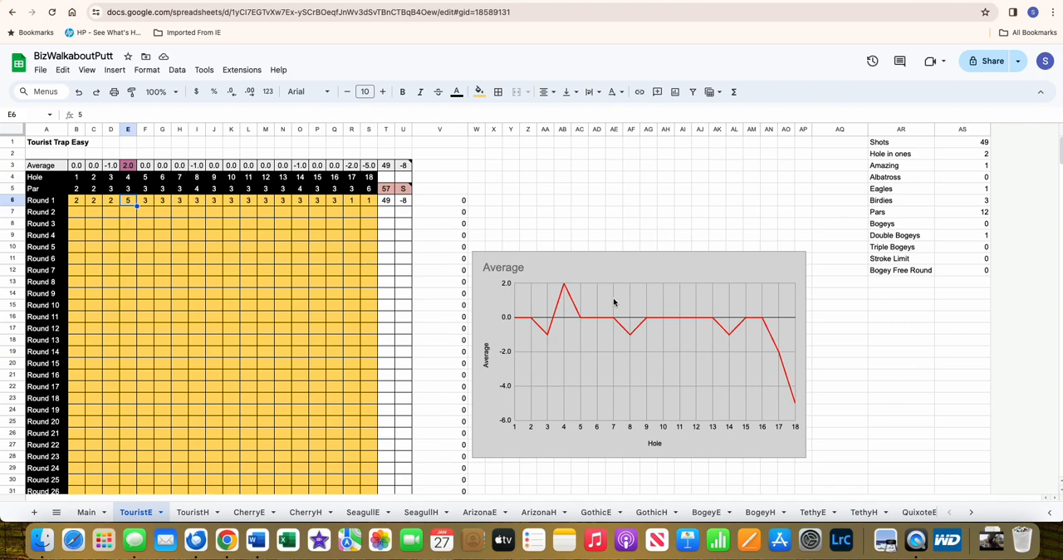
- Enter the Round 2 scores: 4 for hole 1 and 2 for each of holes 2–18
{"action": "left_click", "coordinate": [79, 214]}
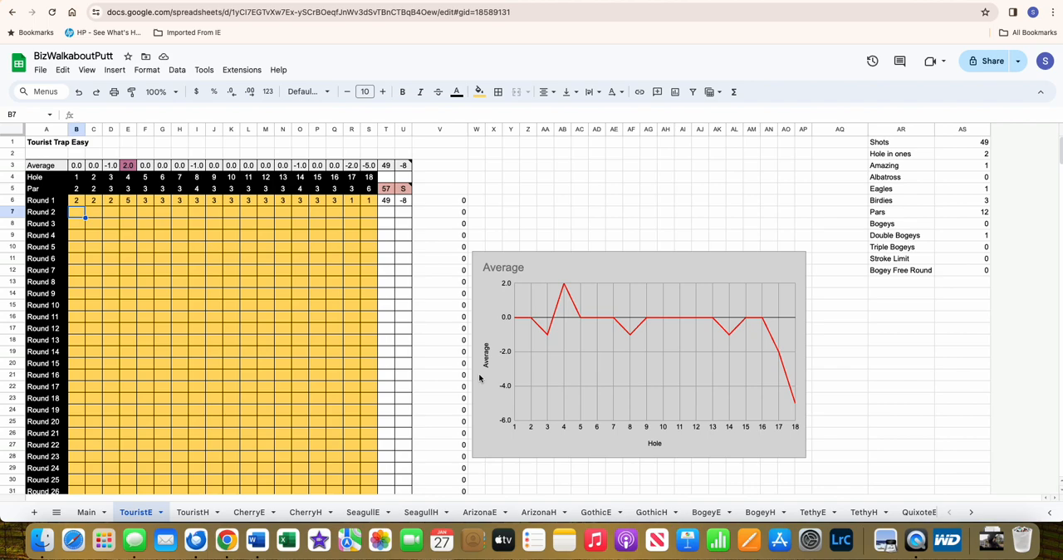
{"action": "type", "text": "4"}
{"action": "key", "text": "Tab"}
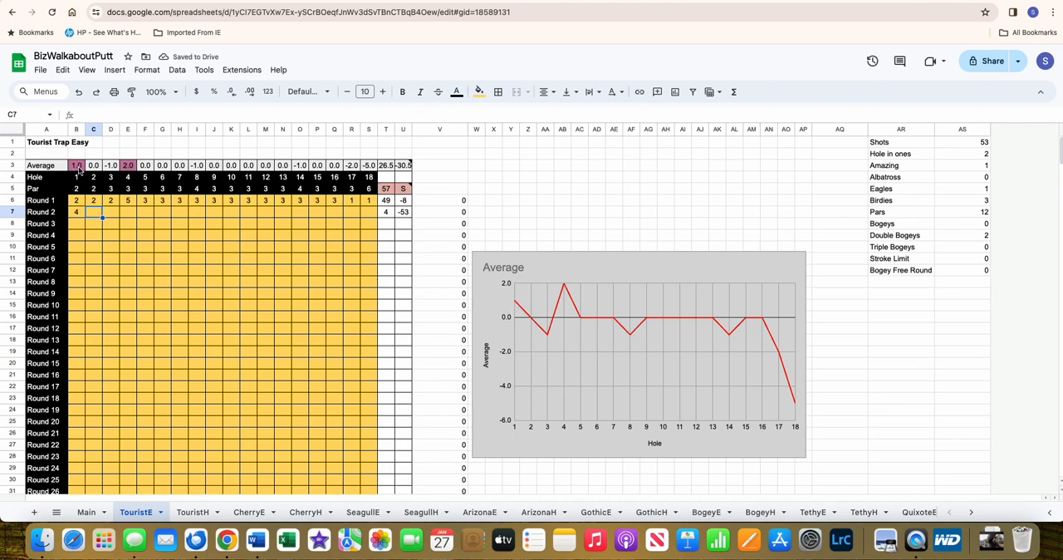
{"action": "left_click", "coordinate": [75, 212]}
{"action": "type", "text": "4\t2\t2\t2\t2\t2"}
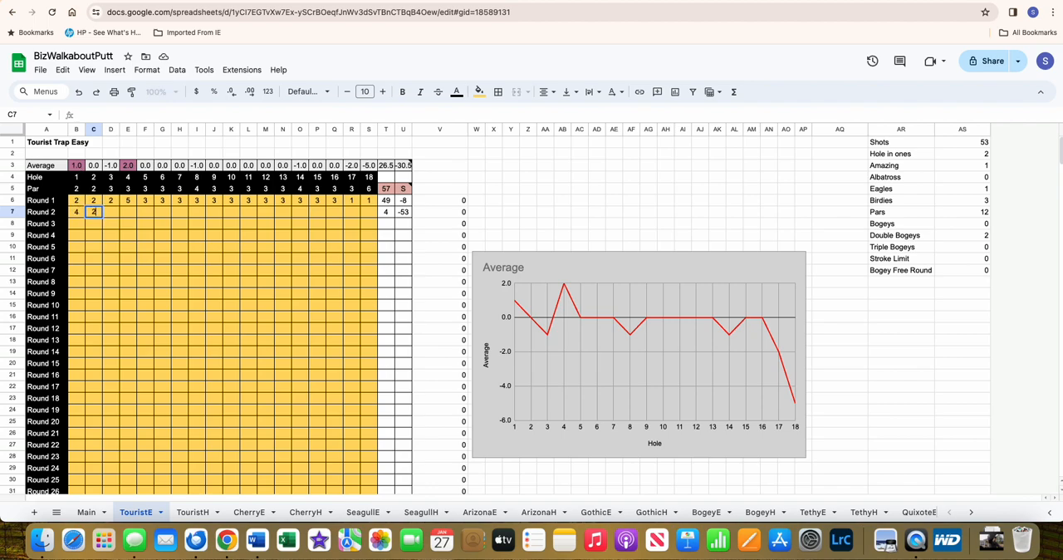
{"action": "type", "text": "\t2\t2\t2\t2\t2\t2\t2"}
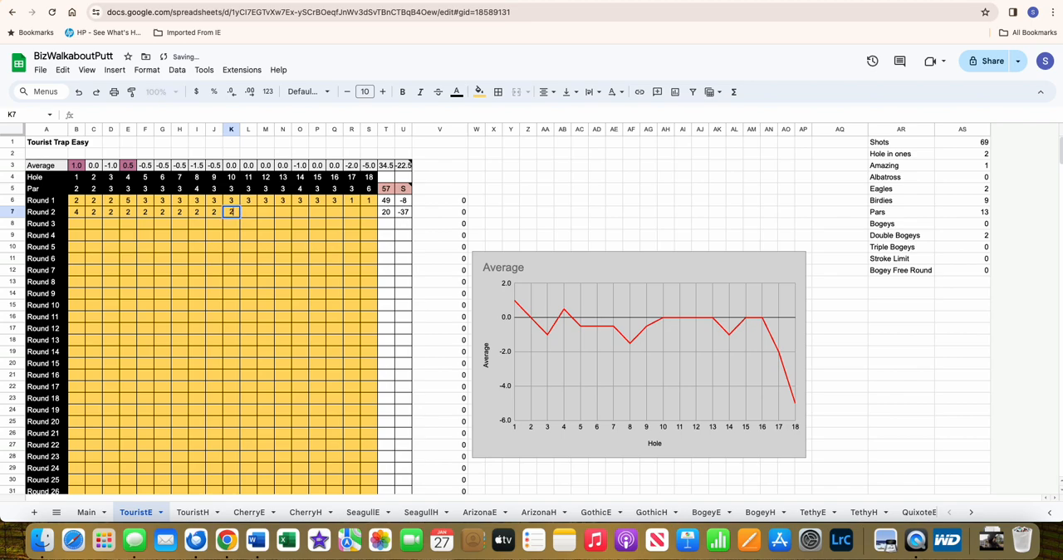
{"action": "type", "text": "\t2\t2\t2\t2\t2"}
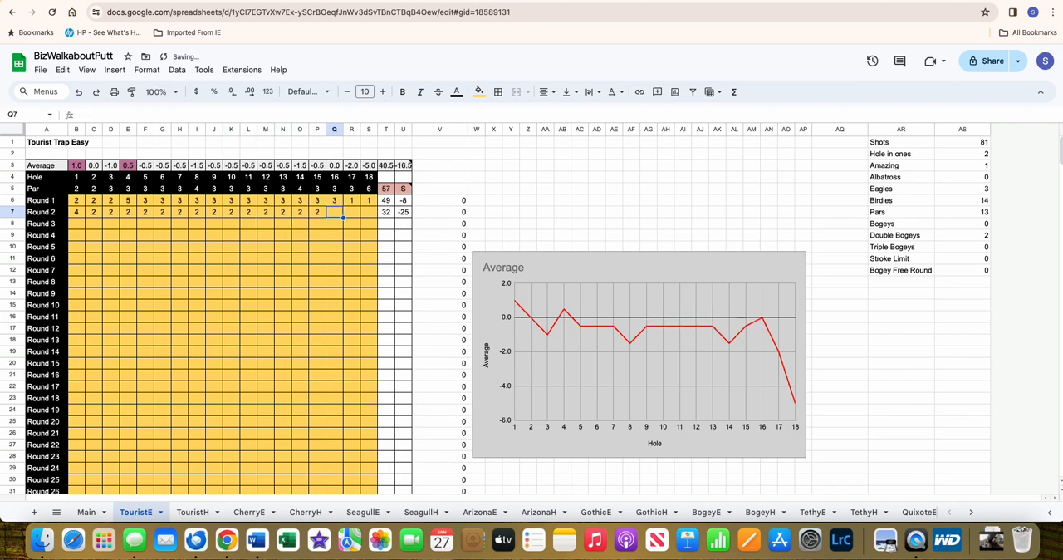
{"action": "key", "text": "Return"}
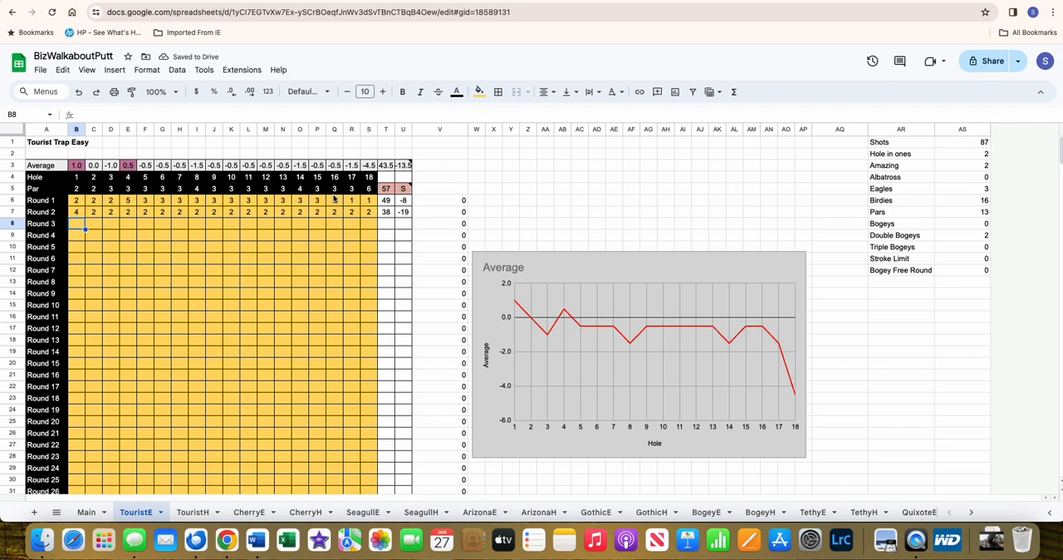
- Inspect the Worst average formula on the Main sheet
{"action": "left_click", "coordinate": [93, 512]}
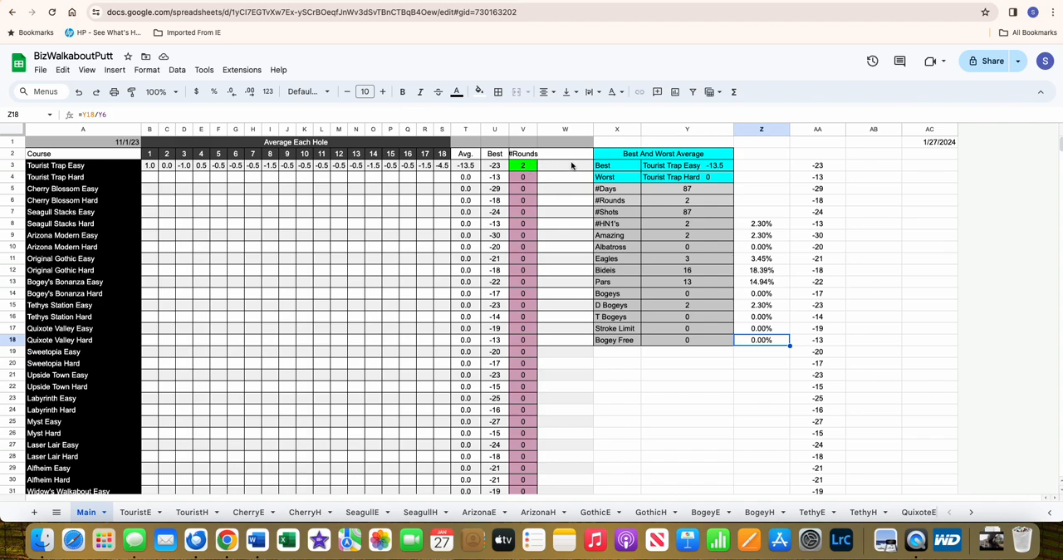
{"action": "left_click", "coordinate": [704, 179]}
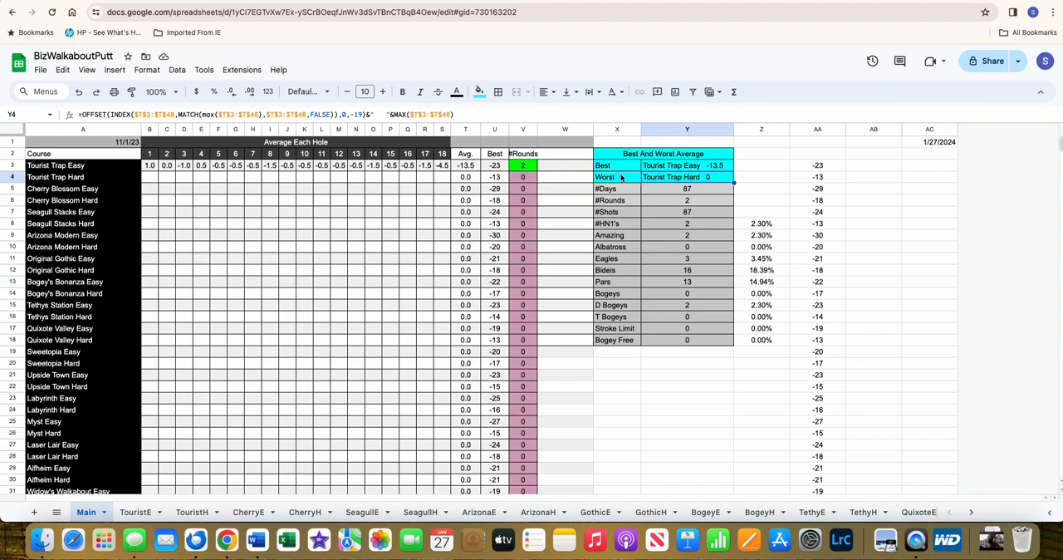
- Clear all Round 1 and Round 2 scores on the TouristE sheet and check the hole 1 Average formula
{"action": "left_click", "coordinate": [133, 513]}
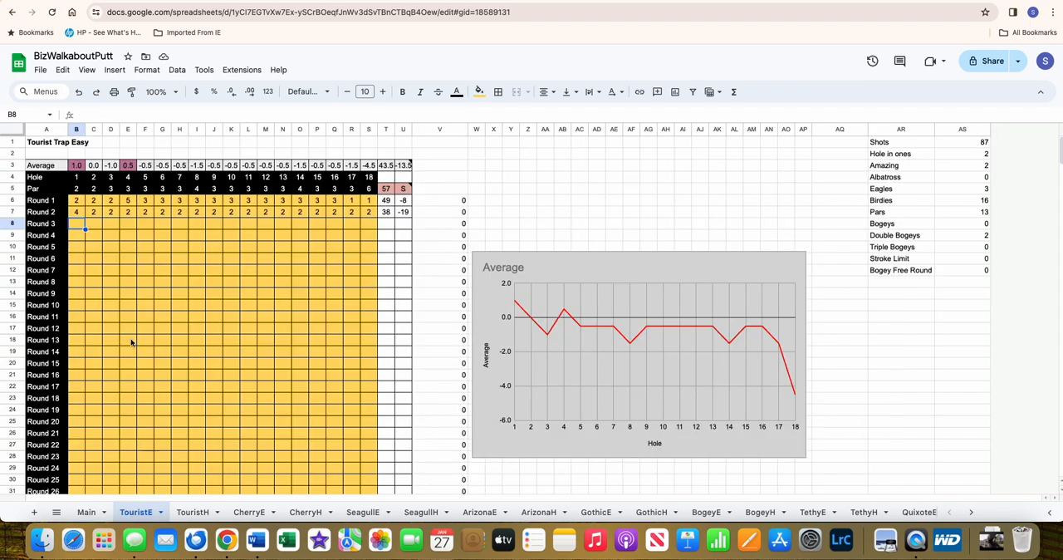
{"action": "left_click_drag", "start_coordinate": [78, 202], "coordinate": [362, 218]}
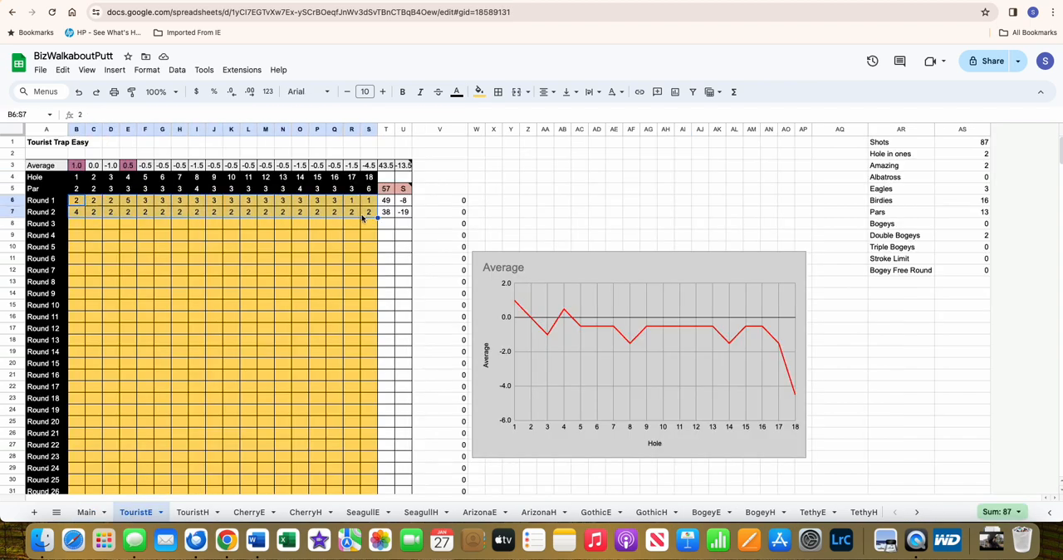
{"action": "key", "text": "Delete"}
{"action": "left_click", "coordinate": [79, 206]}
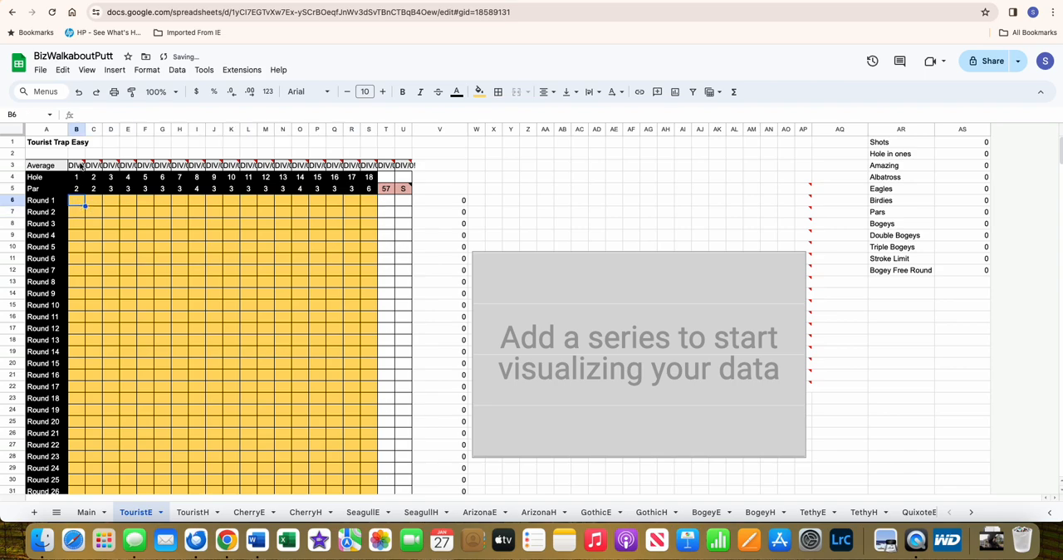
{"action": "left_click", "coordinate": [79, 165]}
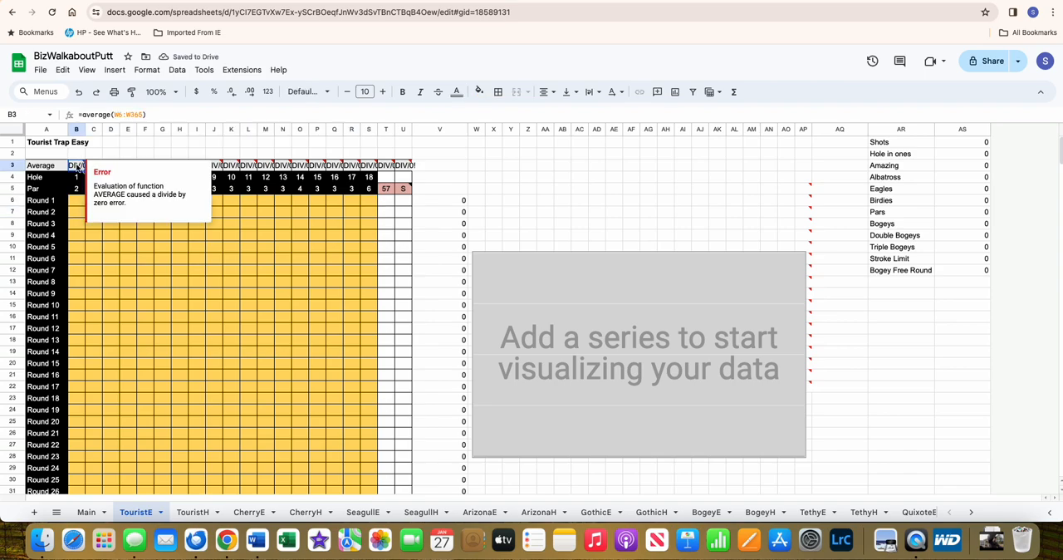
{"action": "left_click", "coordinate": [260, 260]}
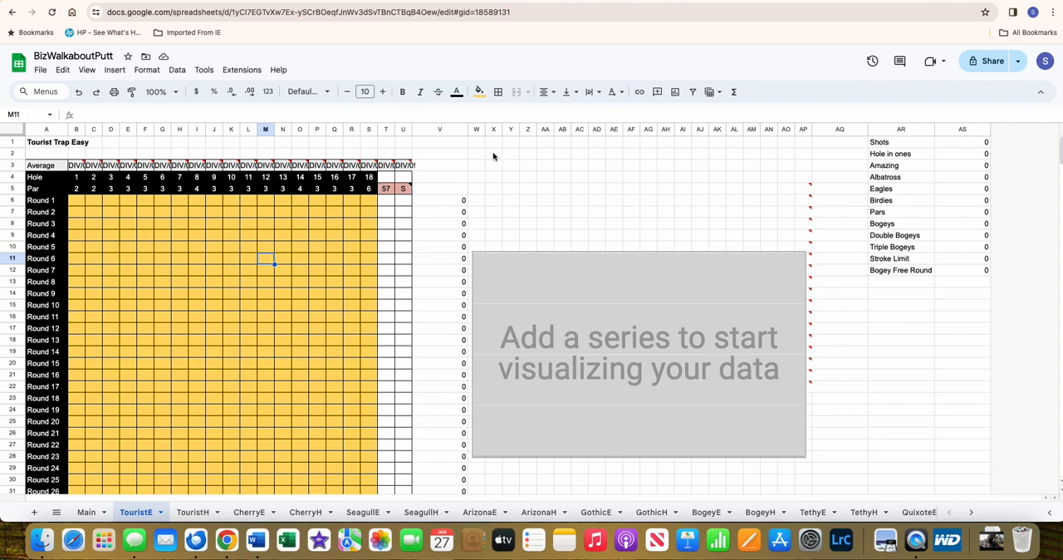
- Set the text colour of columns W through AP to black to reveal the hidden helper data
{"action": "left_click_drag", "start_coordinate": [479, 133], "coordinate": [804, 131]}
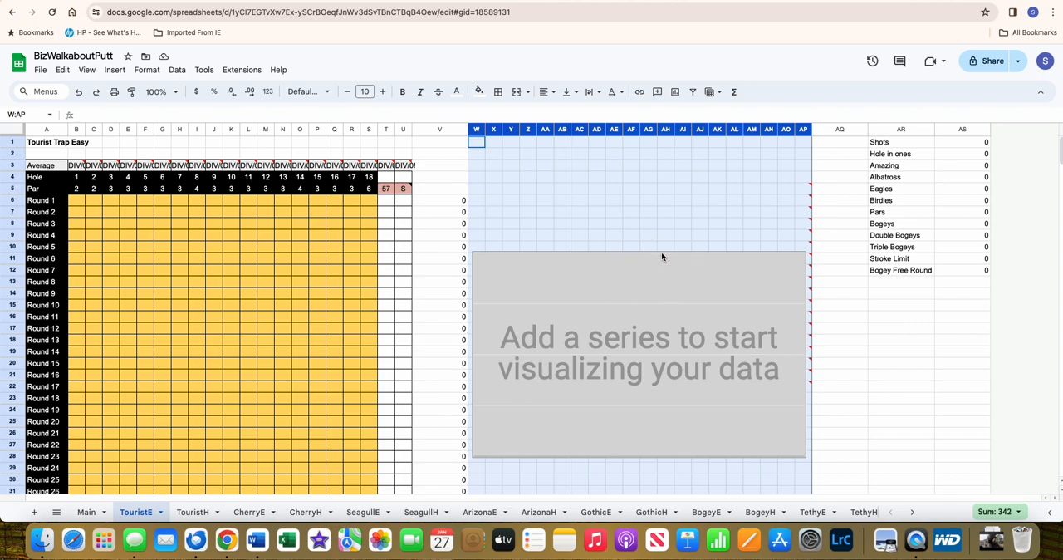
{"action": "left_click", "coordinate": [456, 93]}
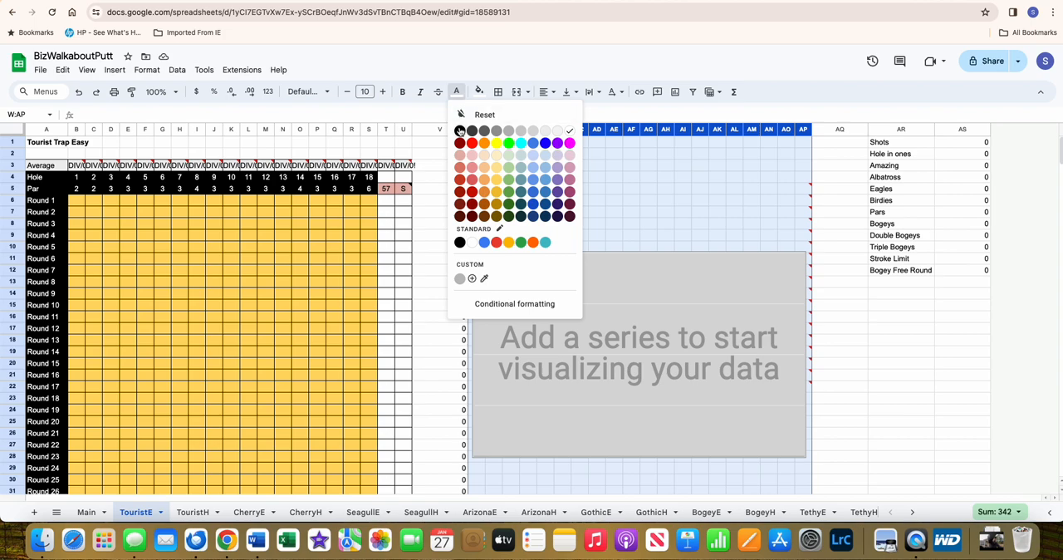
{"action": "left_click", "coordinate": [460, 131]}
- Move the Average chart off the helper columns AO and AP so their hole numbers and averages are uncovered
{"action": "scroll", "coordinate": [723, 215], "scroll_direction": "down", "scroll_amount": 5}
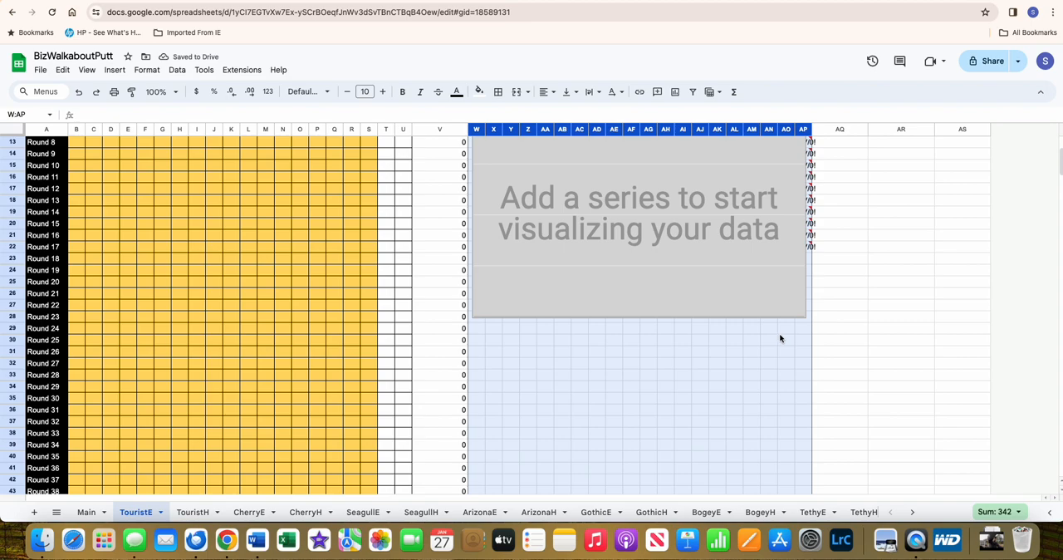
{"action": "scroll", "coordinate": [779, 333], "scroll_direction": "up", "scroll_amount": 5}
{"action": "left_click_drag", "start_coordinate": [758, 261], "coordinate": [424, 268]}
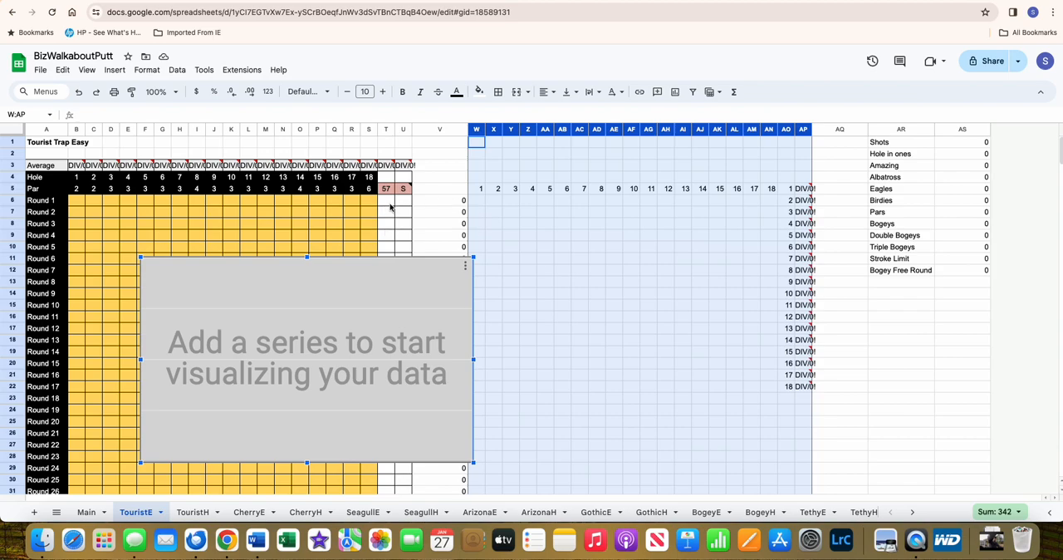
{"action": "left_click_drag", "start_coordinate": [358, 276], "coordinate": [531, 236]}
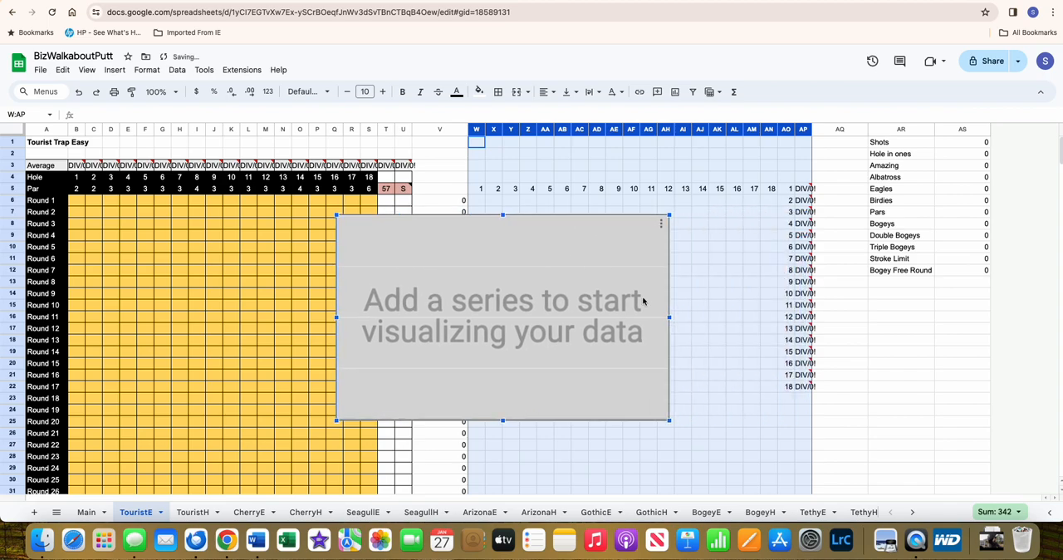
- Inspect the references in column AP that feed the hole 17 and hole 18 averages to the chart
{"action": "left_click", "coordinate": [804, 387]}
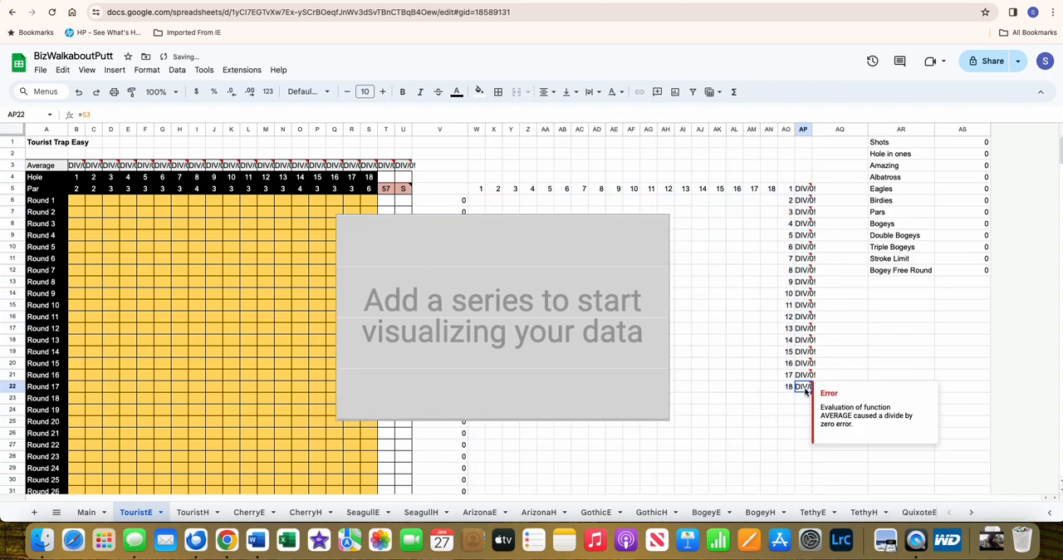
{"action": "left_click", "coordinate": [804, 400]}
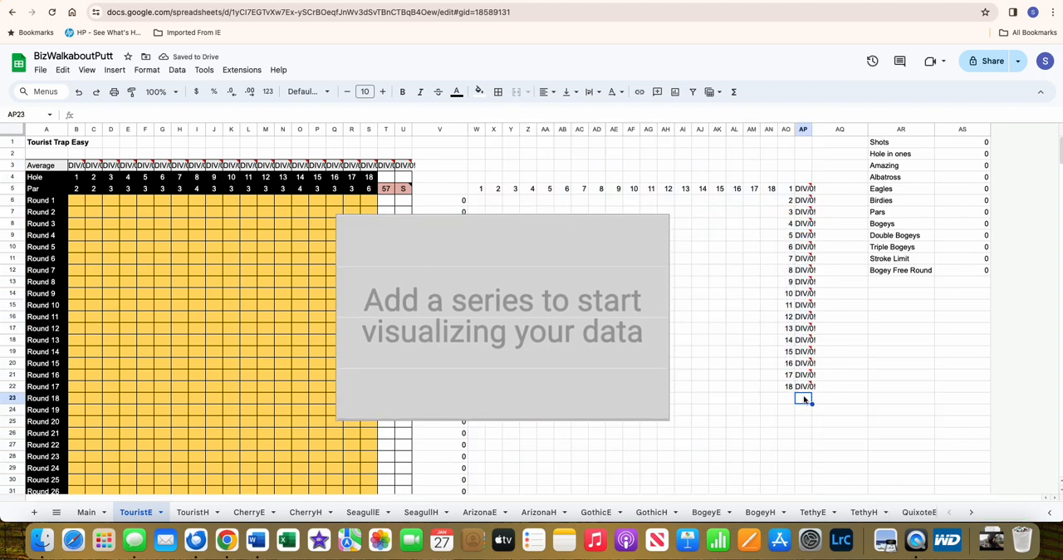
{"action": "left_click", "coordinate": [801, 386]}
{"action": "left_click", "coordinate": [804, 376]}
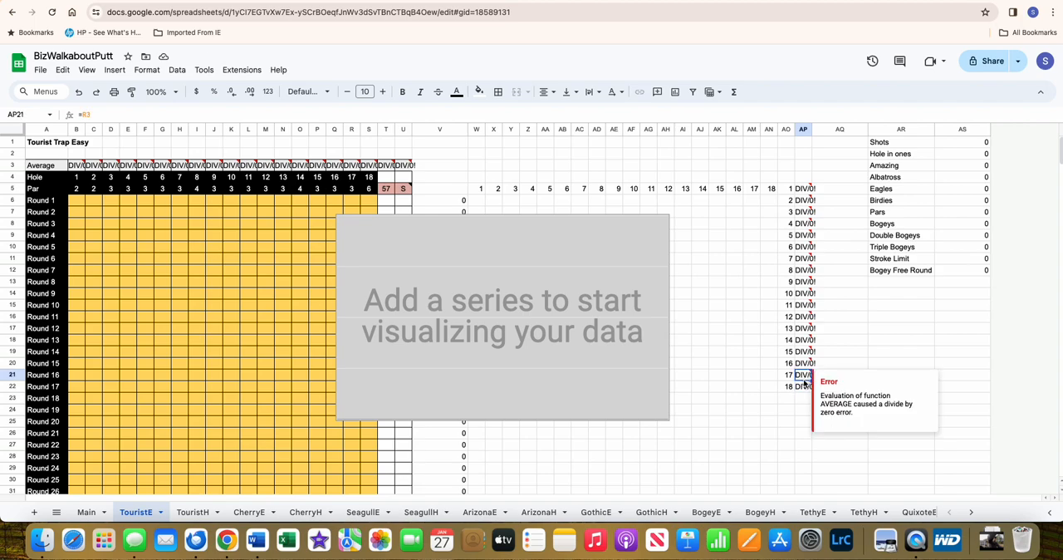
{"action": "left_click", "coordinate": [804, 388]}
{"action": "left_click", "coordinate": [804, 400]}
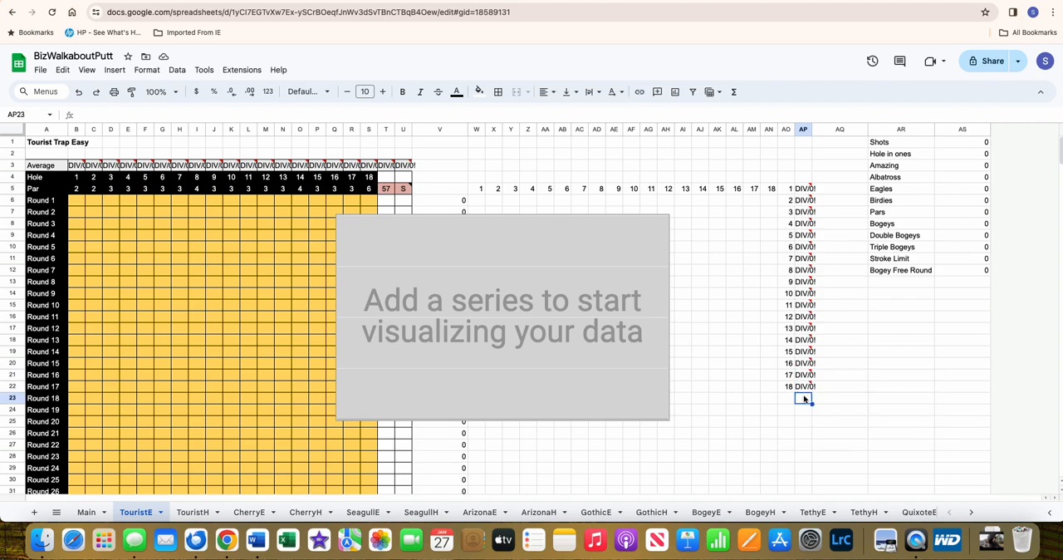
{"action": "left_click", "coordinate": [801, 386]}
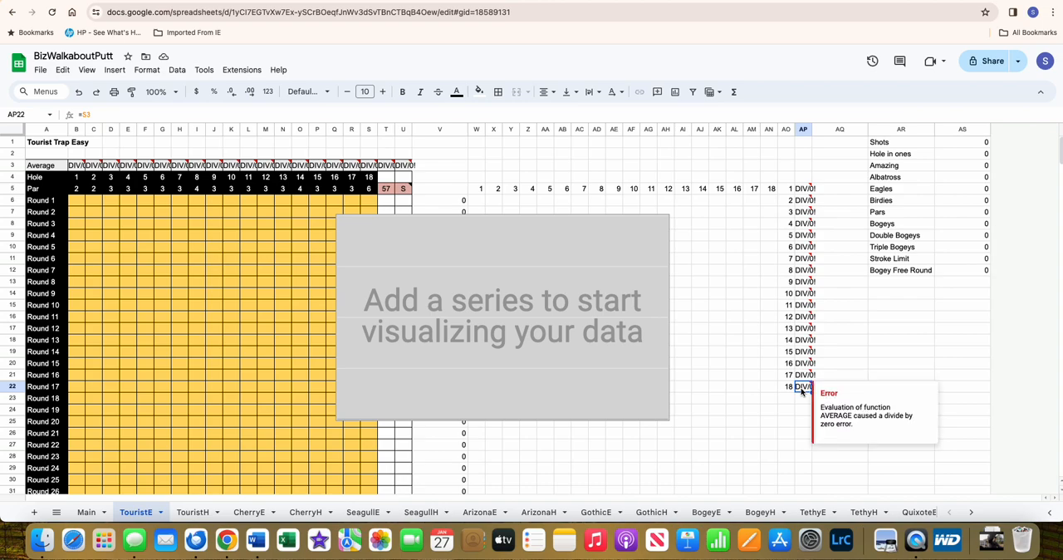
{"action": "left_click", "coordinate": [803, 376]}
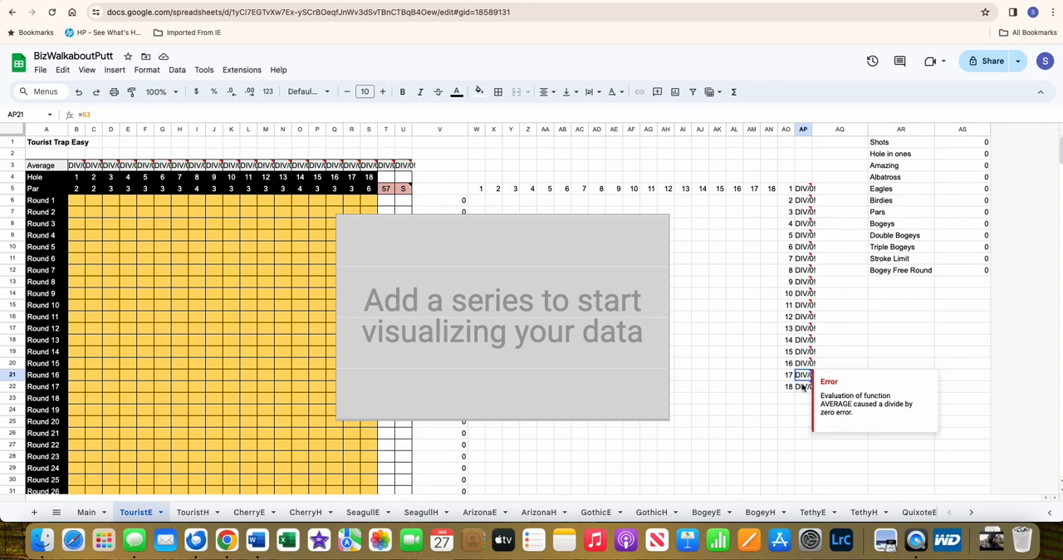
{"action": "left_click", "coordinate": [803, 387]}
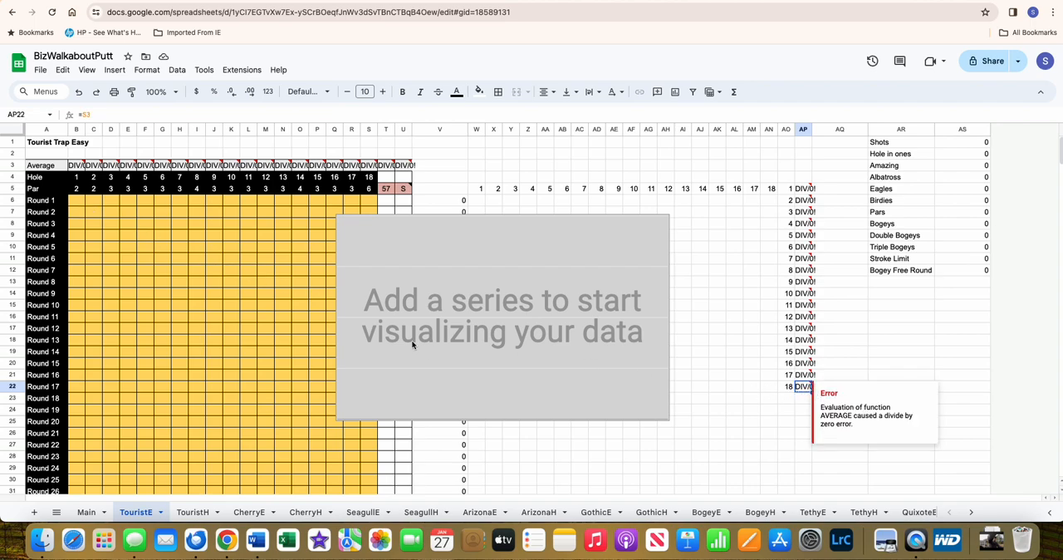
- Enter a score of 2 for hole 1 of Round 1 on the TouristE sheet
{"action": "left_click", "coordinate": [67, 200]}
{"action": "left_click", "coordinate": [82, 202]}
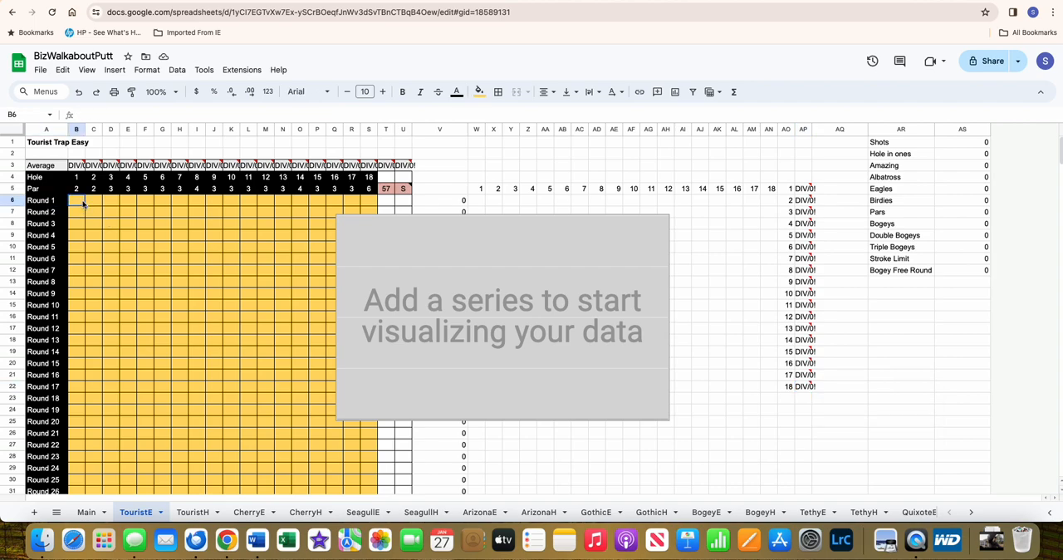
{"action": "type", "text": "2"}
{"action": "key", "text": "Return"}
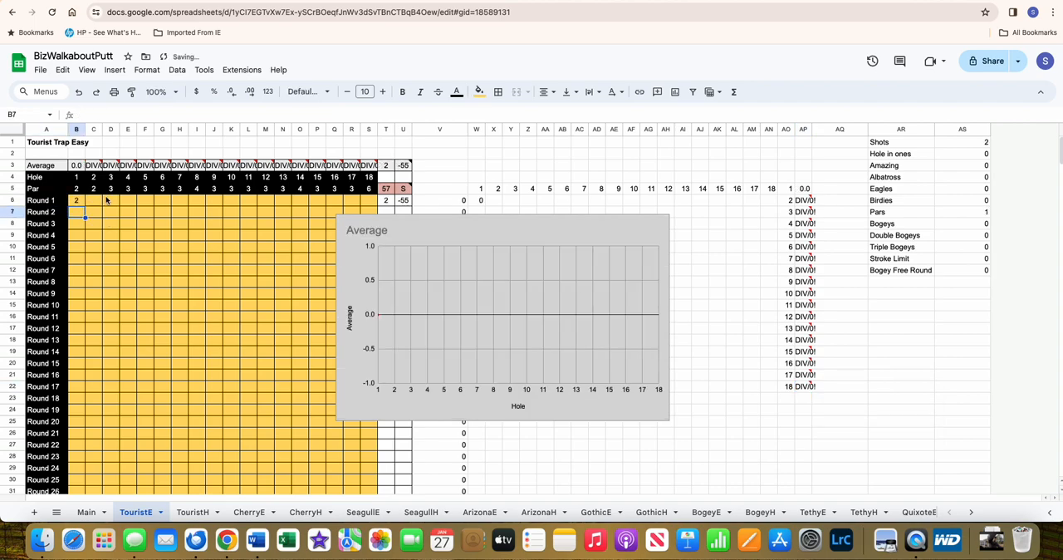
- Try to fill the hole 1 average reference in AP5 down column AP to row 360
{"action": "left_click", "coordinate": [809, 190]}
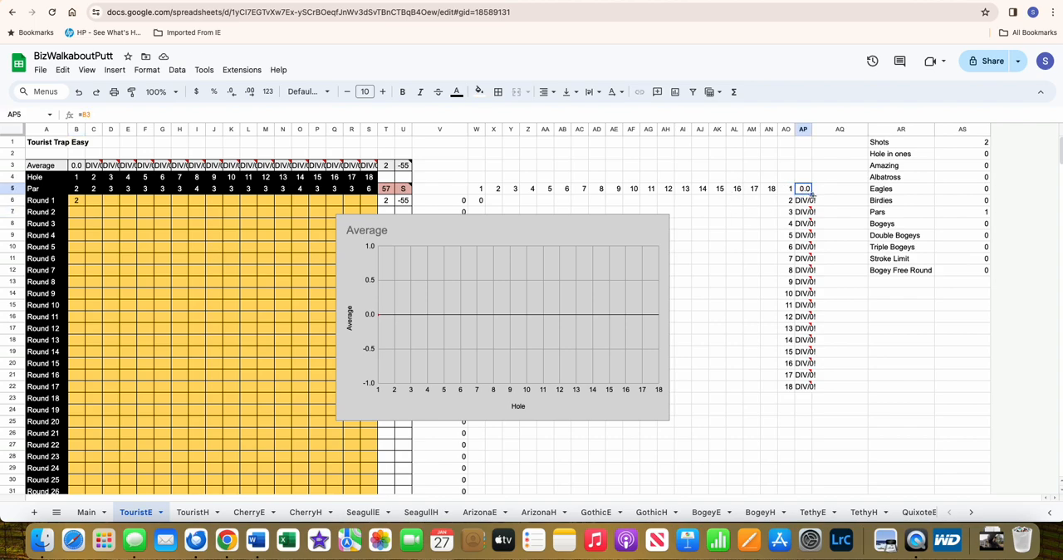
{"action": "left_click_drag", "start_coordinate": [812, 193], "coordinate": [801, 405]}
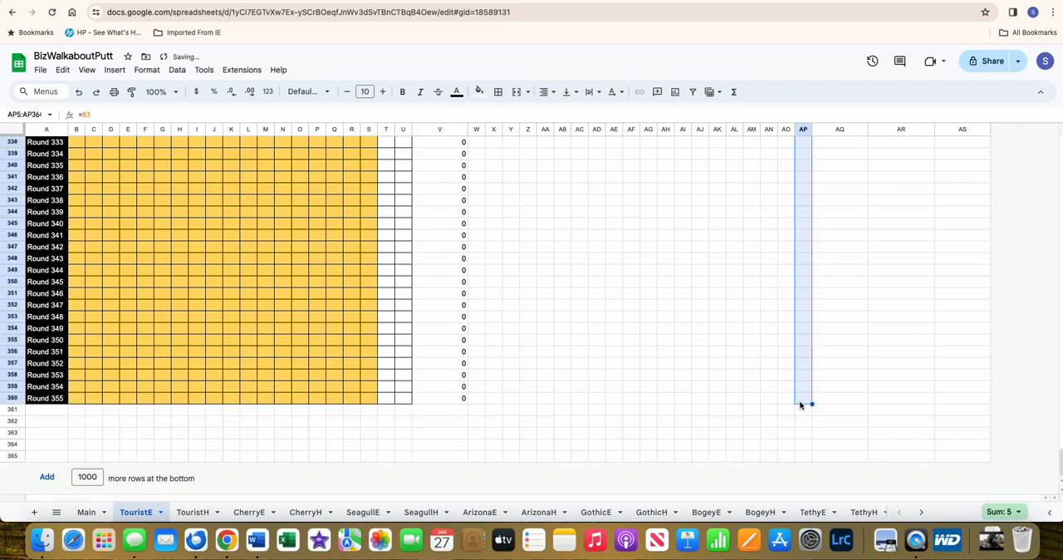
{"action": "left_click", "coordinate": [799, 389]}
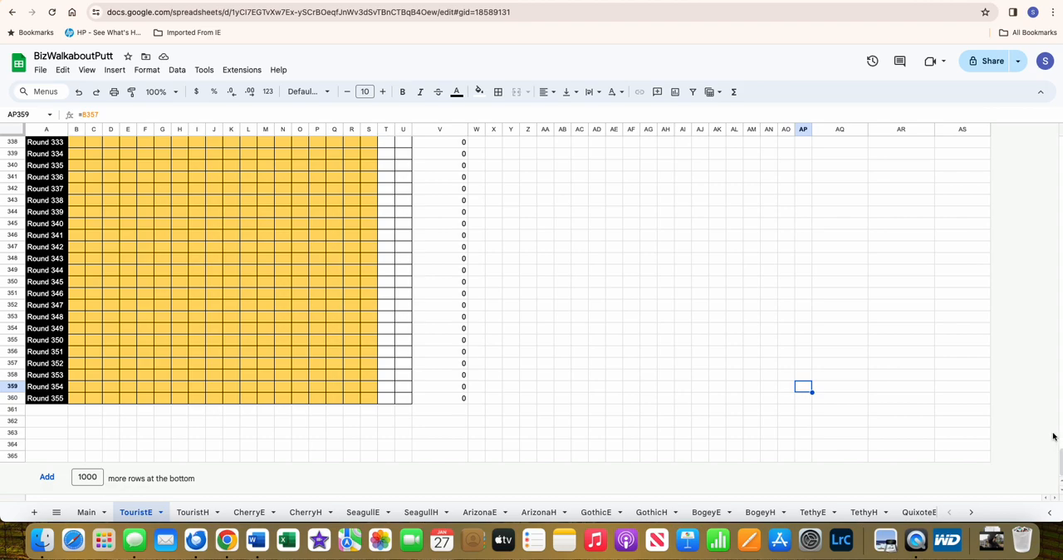
- Check the references the fill put beside the hole numbers in column AP, and undo the fill
{"action": "left_click_drag", "start_coordinate": [1059, 462], "coordinate": [1043, 129]}
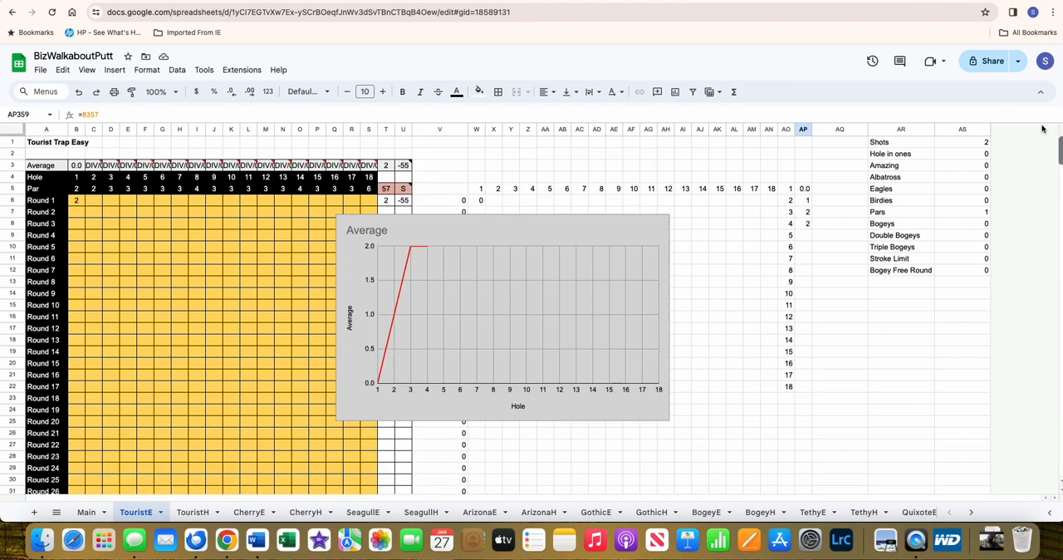
{"action": "left_click", "coordinate": [803, 258]}
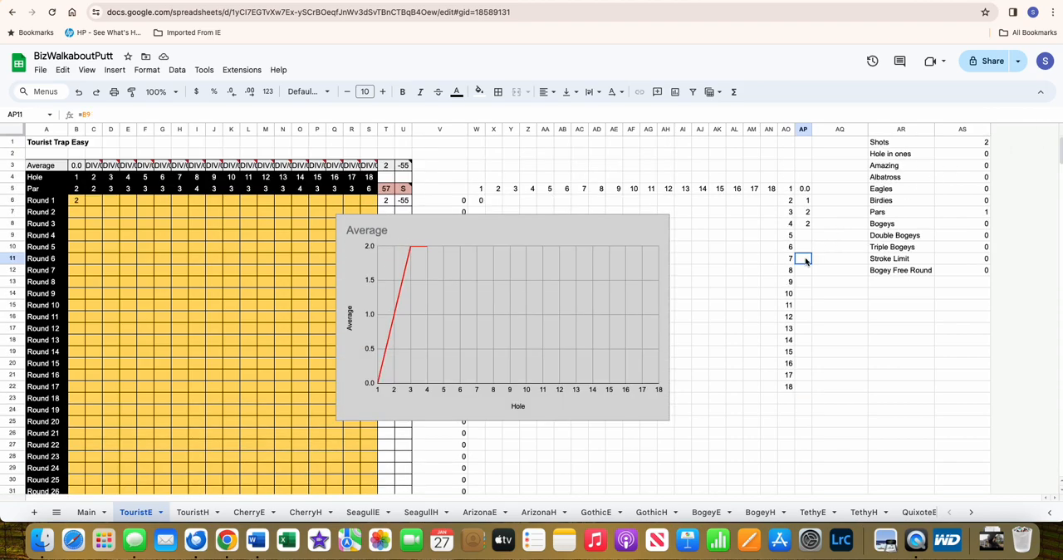
{"action": "left_click", "coordinate": [805, 203]}
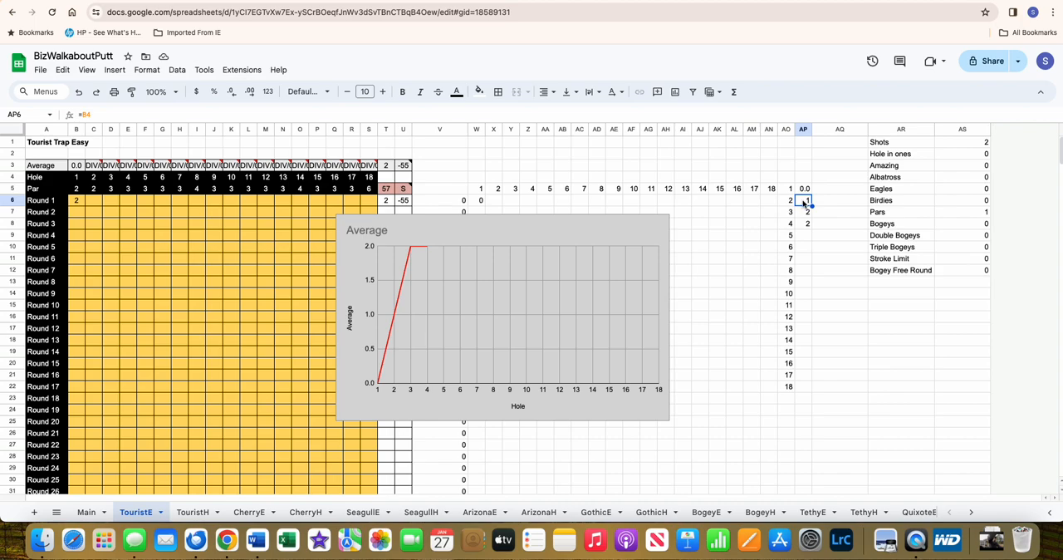
{"action": "left_click", "coordinate": [806, 212]}
{"action": "left_click", "coordinate": [806, 224]}
{"action": "left_click", "coordinate": [806, 213]}
{"action": "left_click", "coordinate": [805, 203]}
{"action": "left_click", "coordinate": [805, 193]}
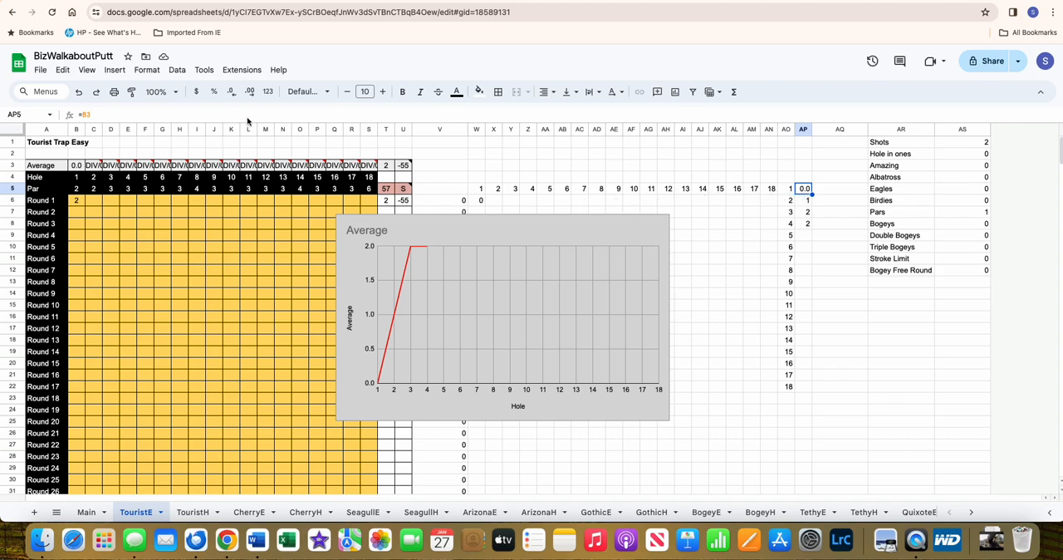
{"action": "left_click", "coordinate": [77, 93]}
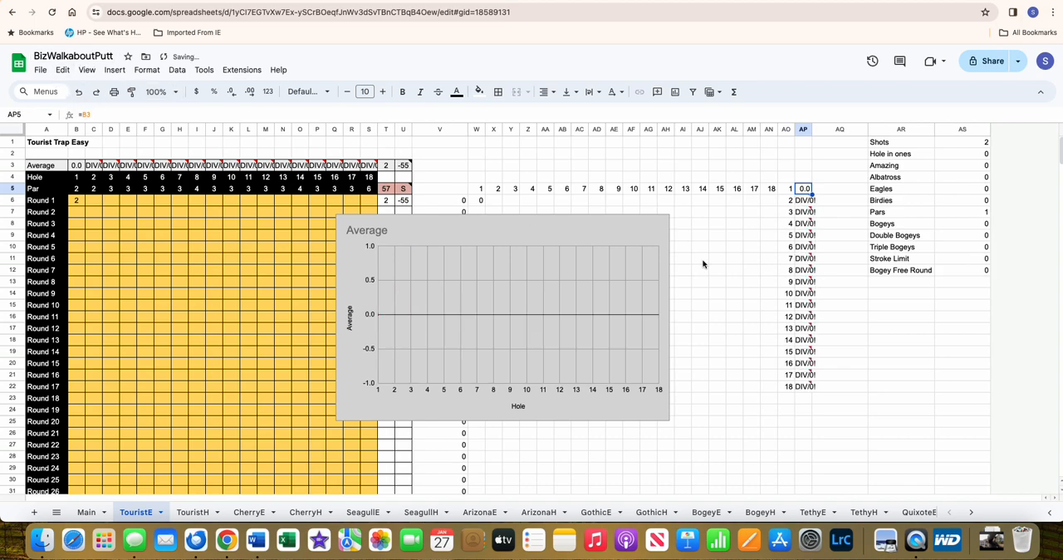
- Move the Average chart back over the helper columns and set the text colour of columns W through AP to white
{"action": "left_click", "coordinate": [594, 268]}
{"action": "left_click_drag", "start_coordinate": [567, 269], "coordinate": [700, 272]}
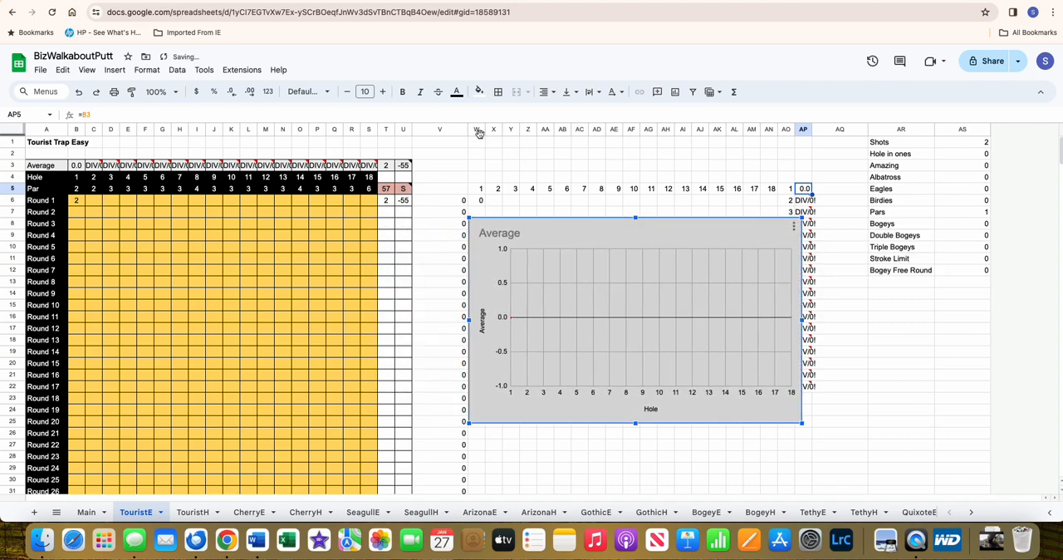
{"action": "left_click_drag", "start_coordinate": [477, 130], "coordinate": [804, 132]}
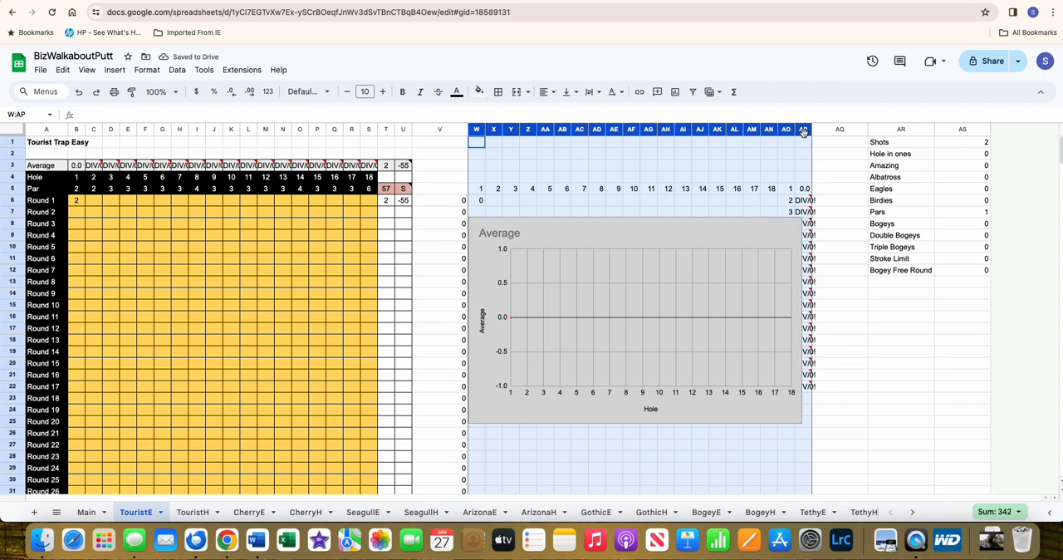
{"action": "left_click", "coordinate": [457, 91]}
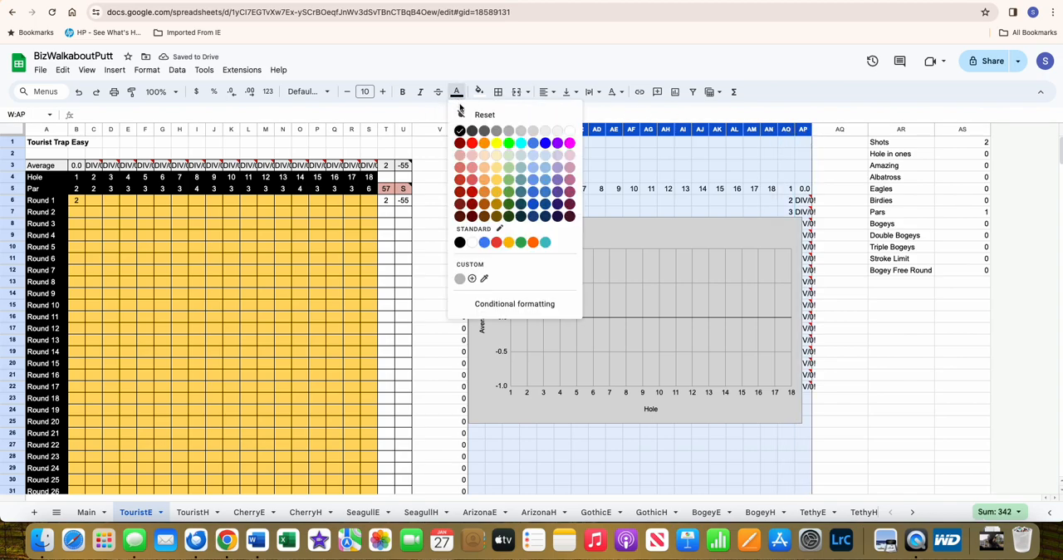
{"action": "left_click", "coordinate": [570, 130]}
{"action": "left_click", "coordinate": [611, 169]}
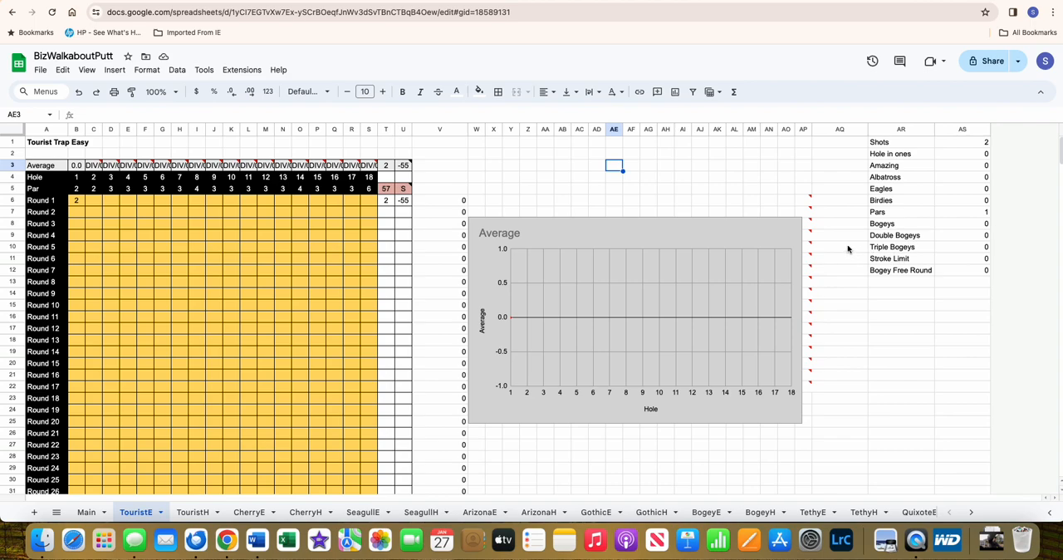
- Check the Round 1 total formula in T6, and clear the hole 1 score of Round 1
{"action": "left_click", "coordinate": [387, 204]}
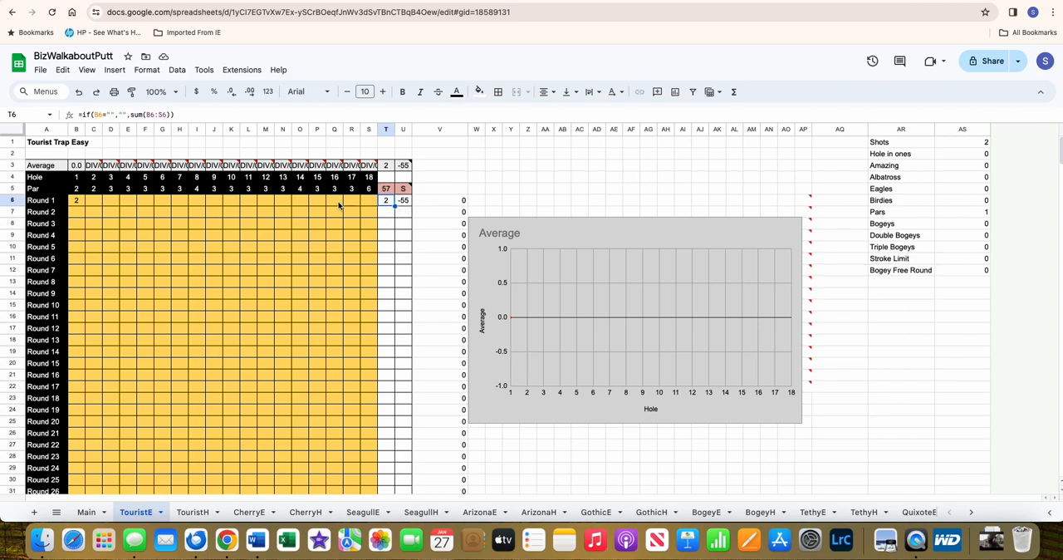
{"action": "left_click", "coordinate": [84, 203]}
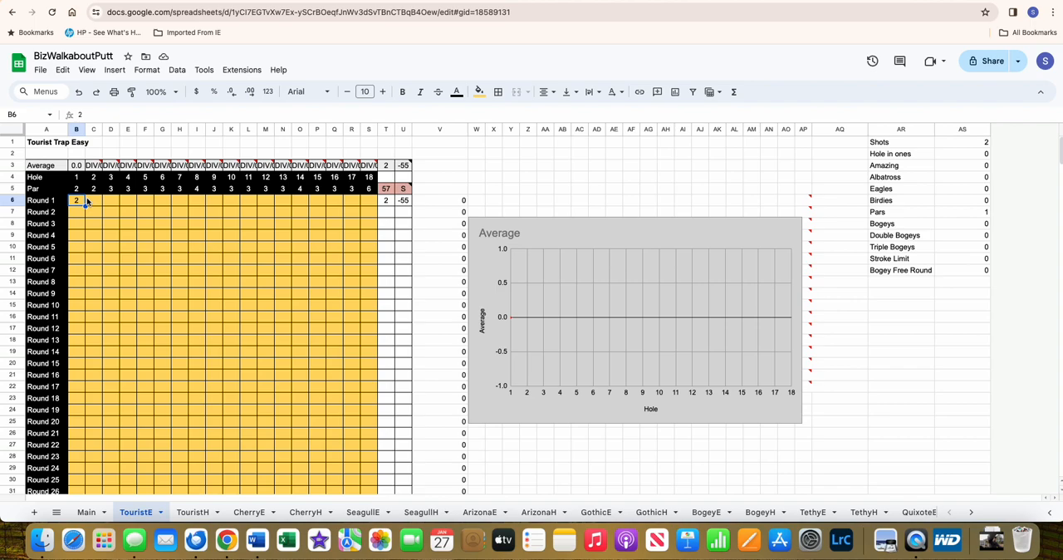
{"action": "key", "text": "Delete"}
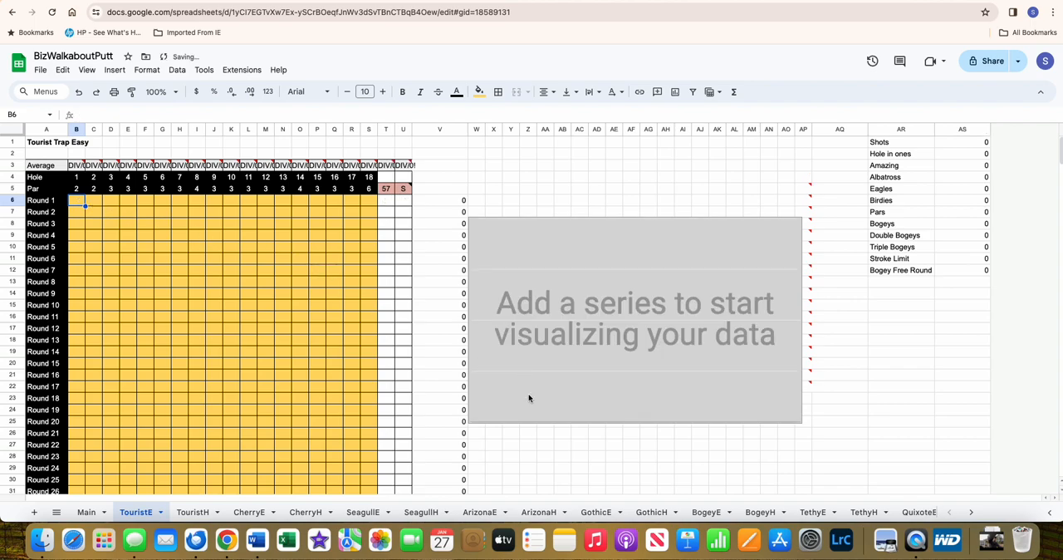
- View the empty score grid and chart on the ArizonaH sheet, and return to the Main sheet
{"action": "left_click", "coordinate": [555, 515]}
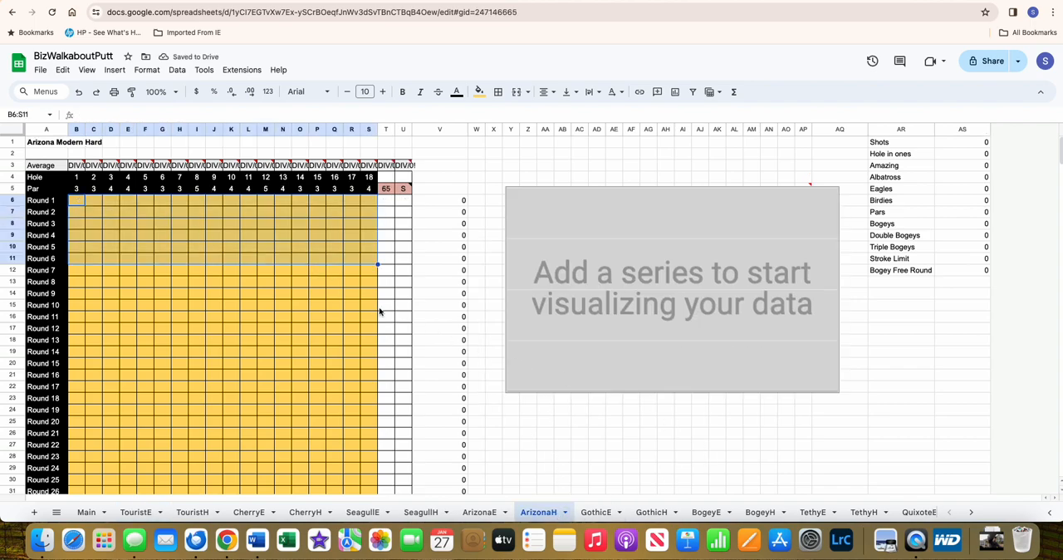
{"action": "left_click", "coordinate": [338, 292]}
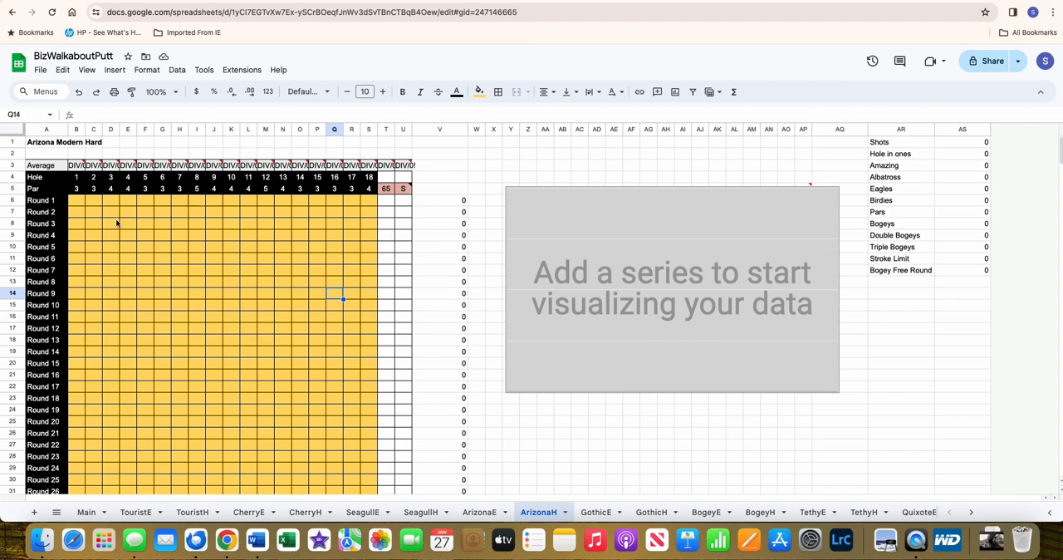
{"action": "left_click", "coordinate": [94, 511]}
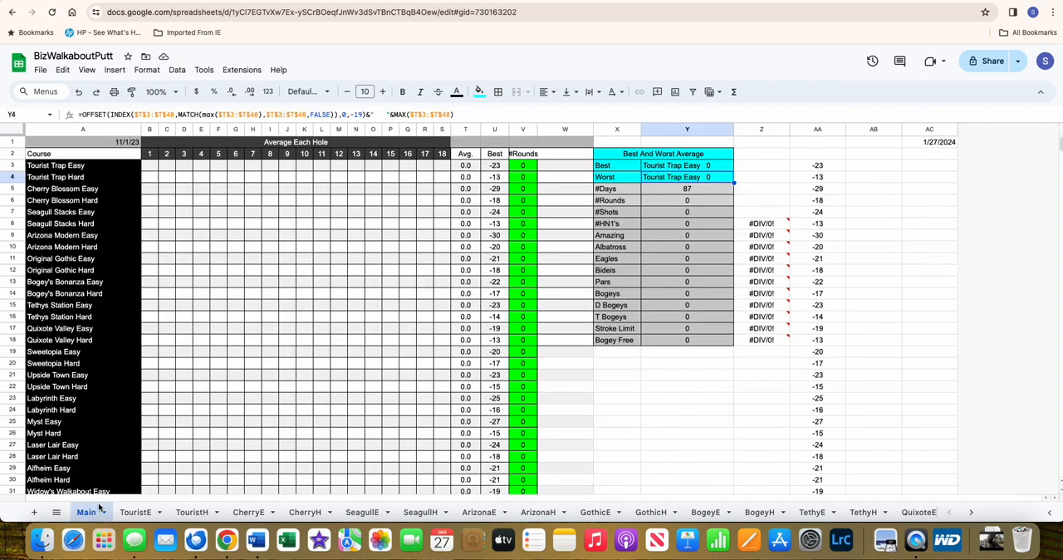